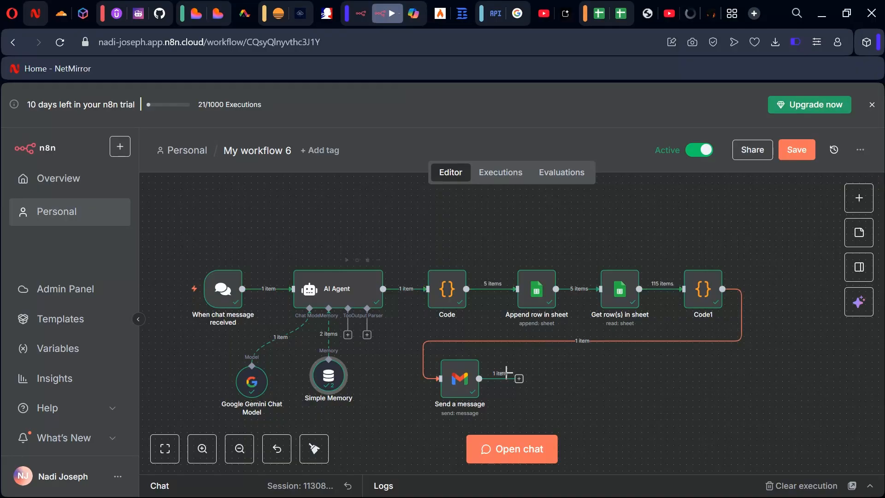
- Review the JavaScript in the Code node after the AI Agent, including its language setting and university row formatting, and return to the canvas
{"action": "mouse_move", "coordinate": [235, 298]}
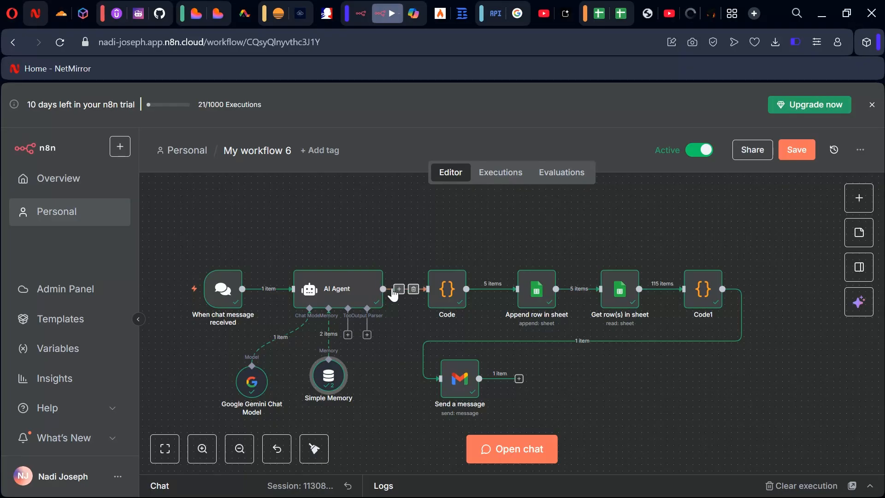
{"action": "left_click", "coordinate": [444, 291]}
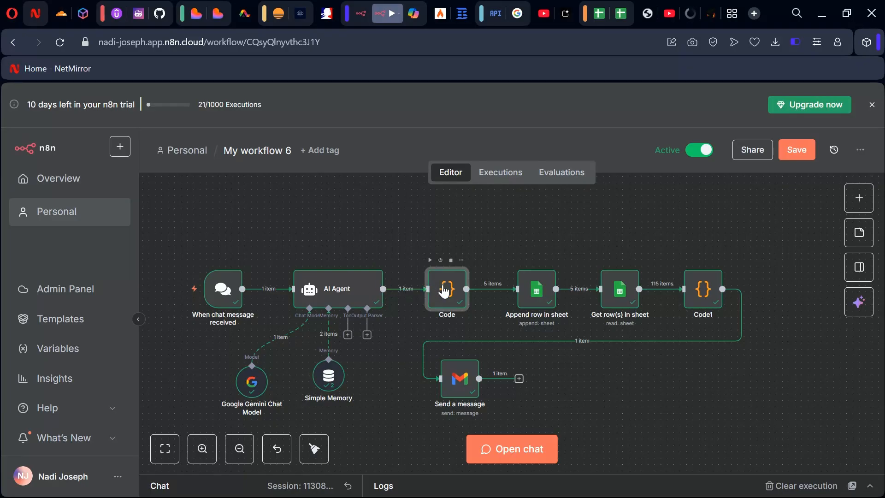
{"action": "double_click", "coordinate": [444, 291]}
{"action": "scroll", "coordinate": [306, 298], "scroll_direction": "up", "scroll_amount": 5}
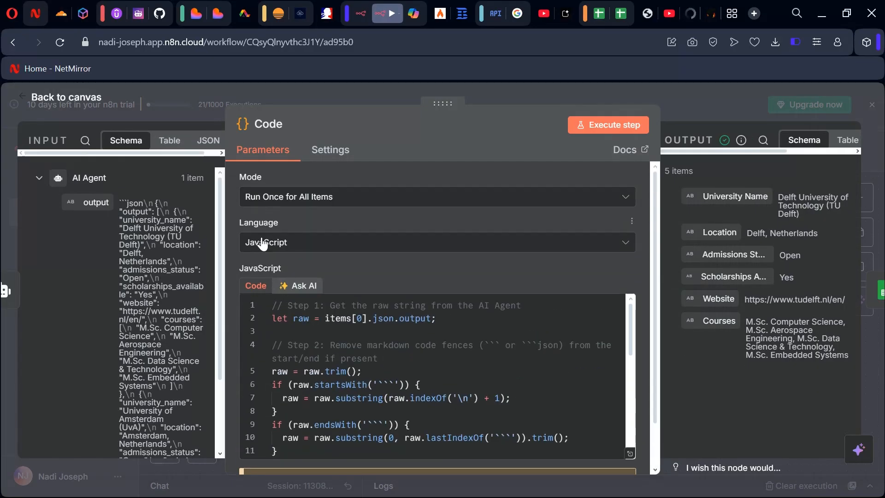
{"action": "left_click", "coordinate": [377, 243]}
{"action": "left_click", "coordinate": [306, 245]}
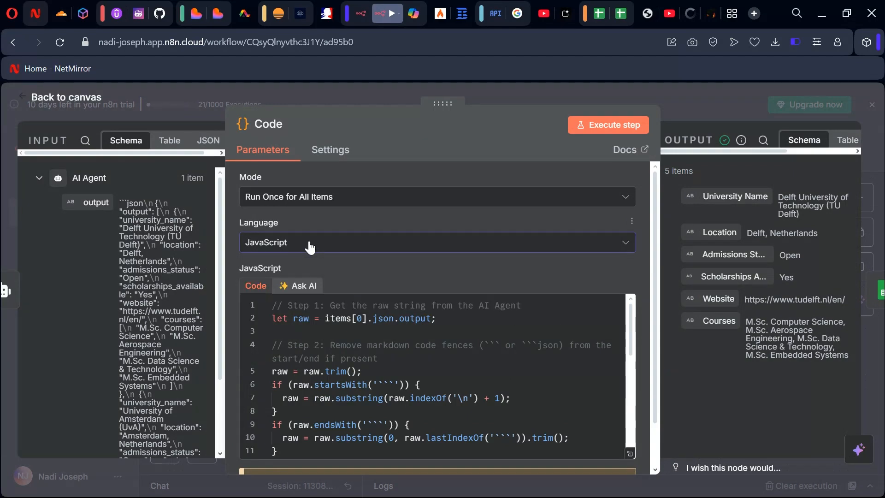
{"action": "scroll", "coordinate": [355, 344], "scroll_direction": "down", "scroll_amount": 3}
{"action": "scroll", "coordinate": [355, 344], "scroll_direction": "down", "scroll_amount": 4}
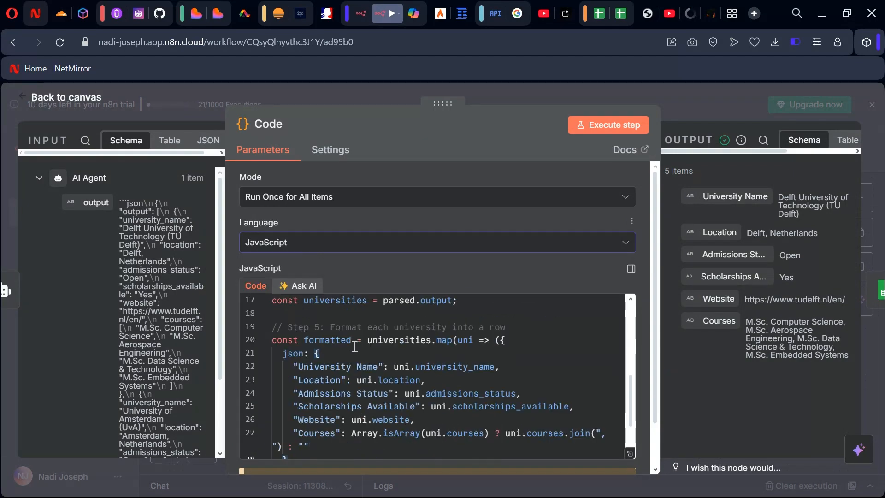
{"action": "scroll", "coordinate": [355, 345], "scroll_direction": "up", "scroll_amount": 6}
{"action": "scroll", "coordinate": [356, 344], "scroll_direction": "down", "scroll_amount": 6}
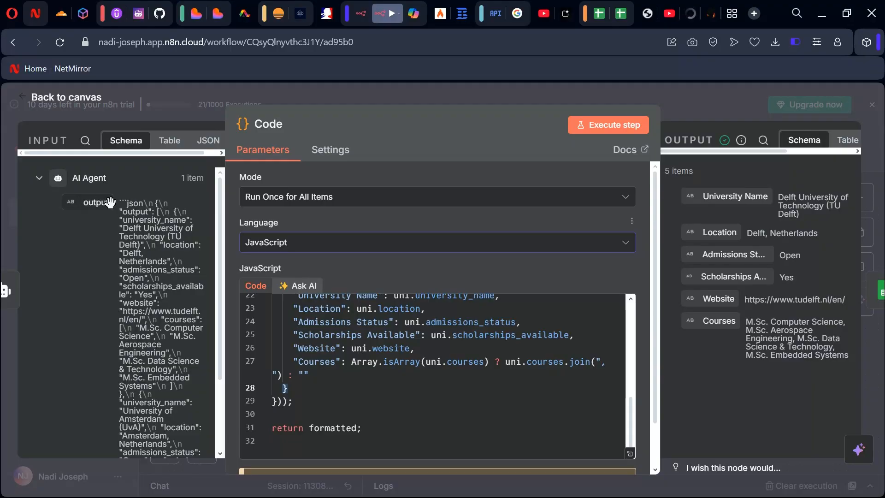
{"action": "scroll", "coordinate": [364, 376], "scroll_direction": "up", "scroll_amount": 2}
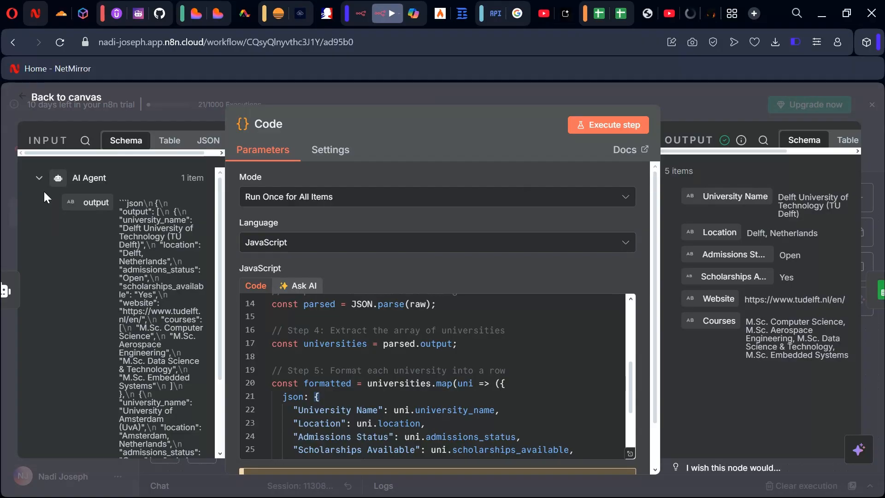
{"action": "left_click", "coordinate": [66, 97]}
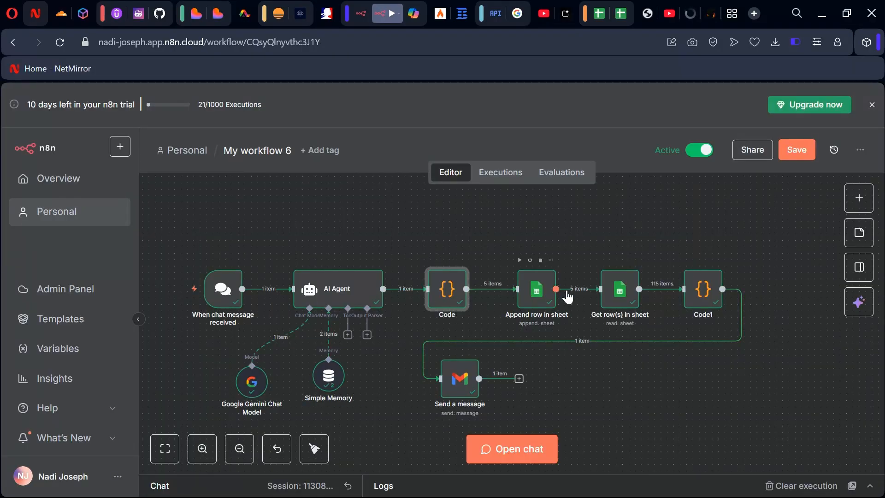
- Inspect the Append row in sheet node's settings and the column headers of the schools spreadsheet it writes to
{"action": "left_click", "coordinate": [535, 299]}
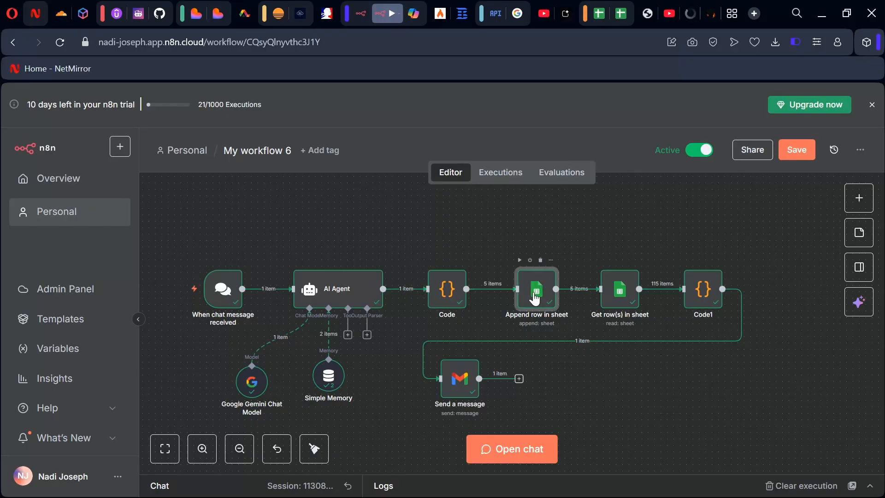
{"action": "double_click", "coordinate": [534, 300]}
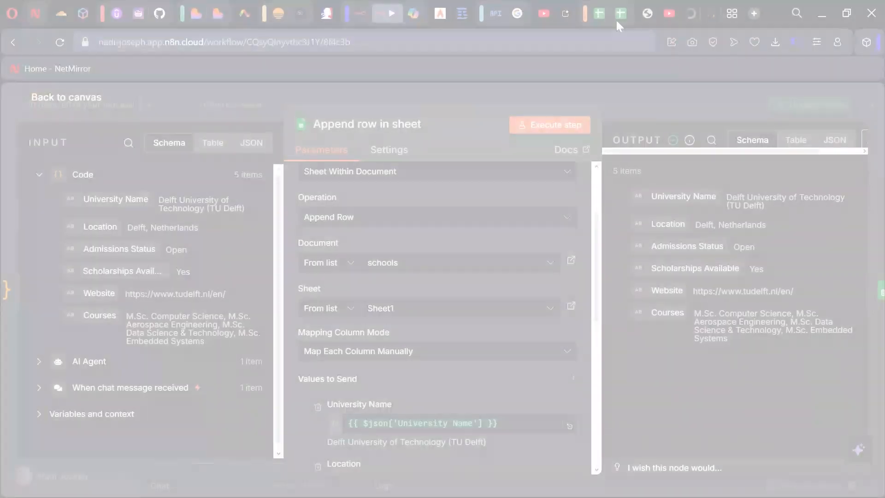
{"action": "left_click", "coordinate": [616, 18]}
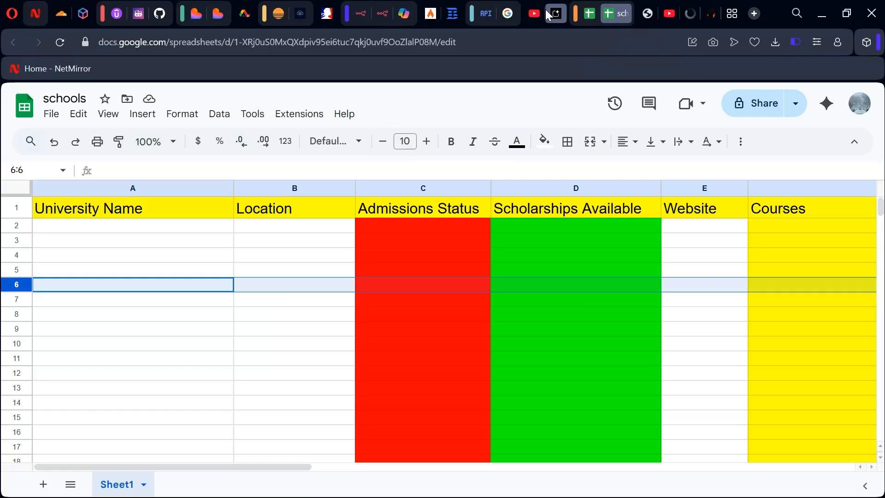
{"action": "left_click", "coordinate": [375, 7]}
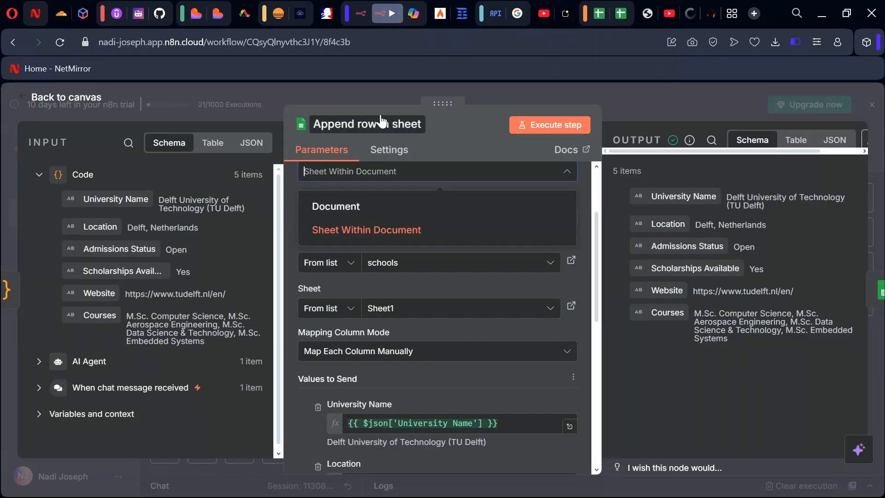
{"action": "left_click", "coordinate": [377, 95]}
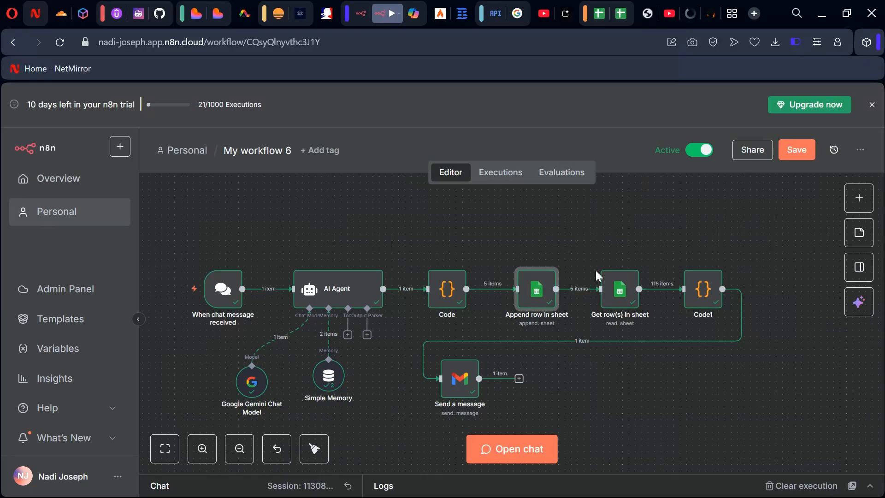
- Examine the Code1 node's Python script and HTML output, checking the schools spreadsheet its input rows come from
{"action": "left_click", "coordinate": [615, 295]}
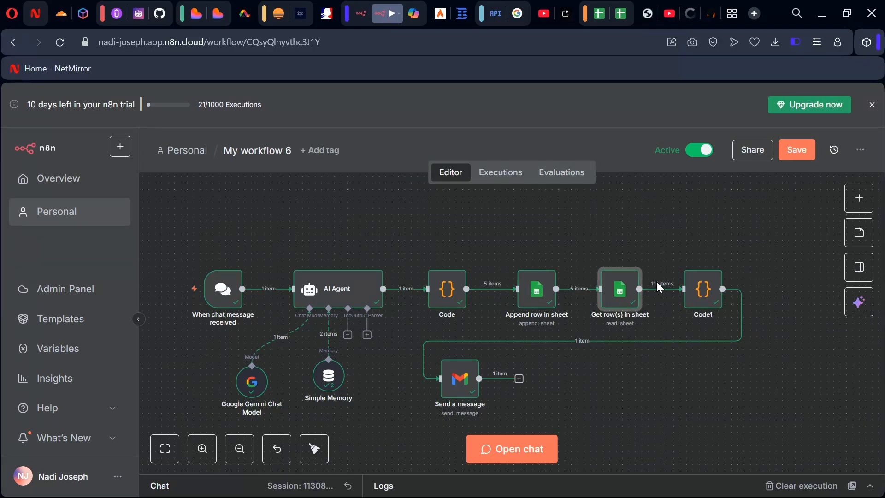
{"action": "double_click", "coordinate": [705, 289]}
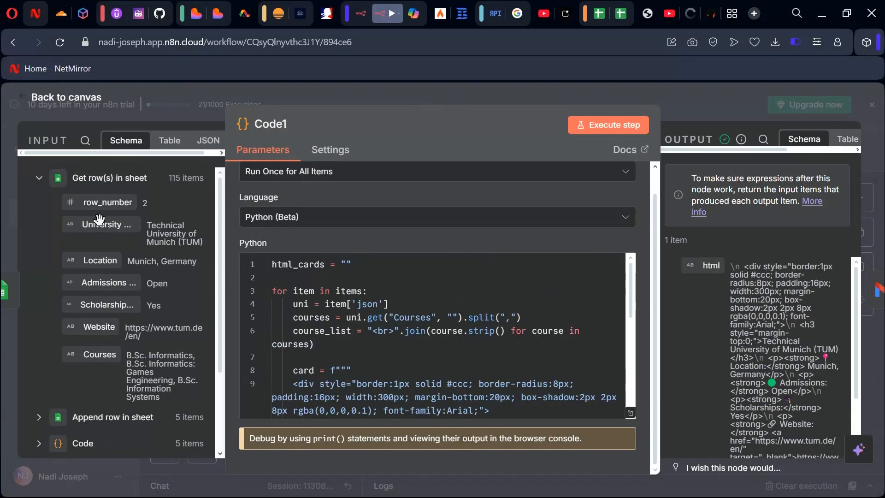
{"action": "left_click", "coordinate": [621, 13]}
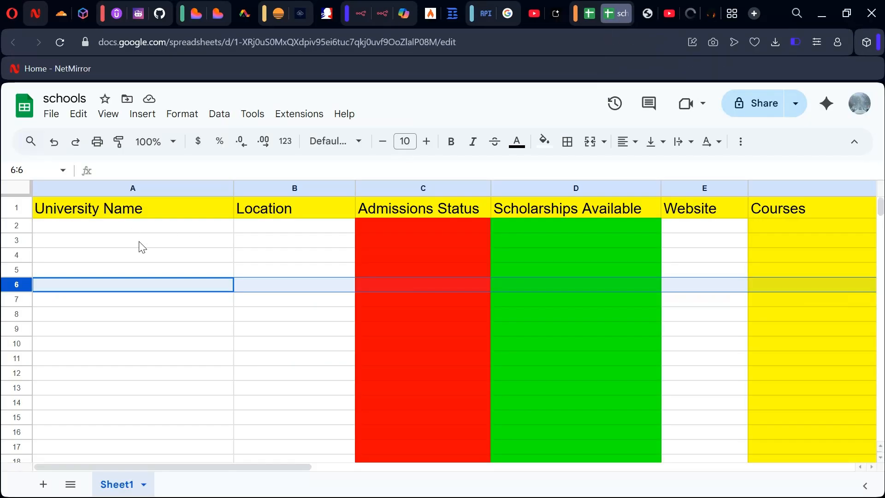
{"action": "left_click", "coordinate": [382, 14]}
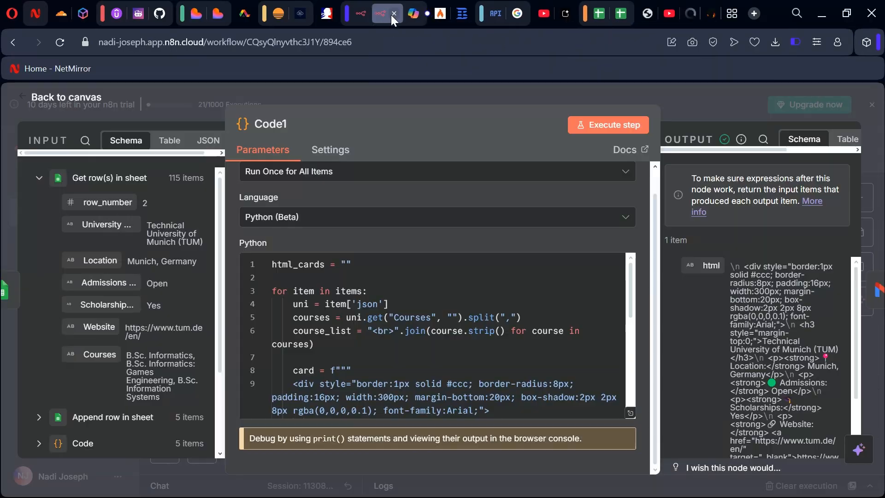
{"action": "scroll", "coordinate": [441, 318], "scroll_direction": "down", "scroll_amount": 5}
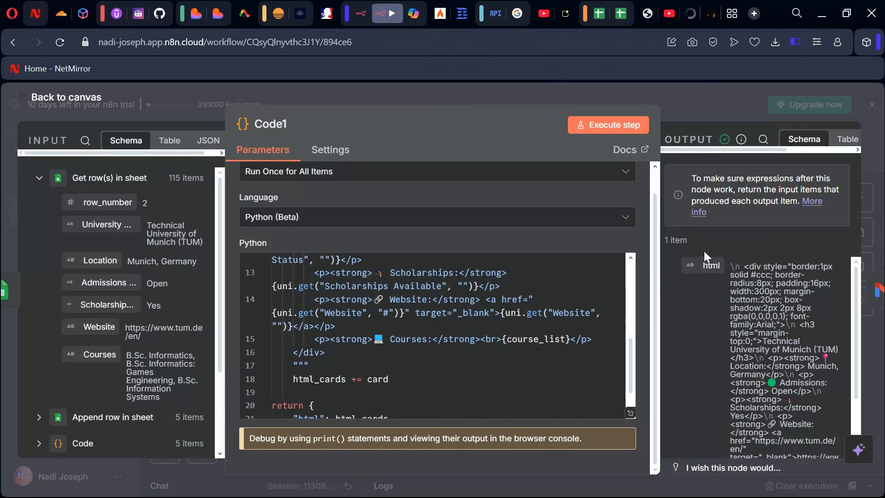
{"action": "left_click_drag", "start_coordinate": [753, 272], "coordinate": [777, 417]}
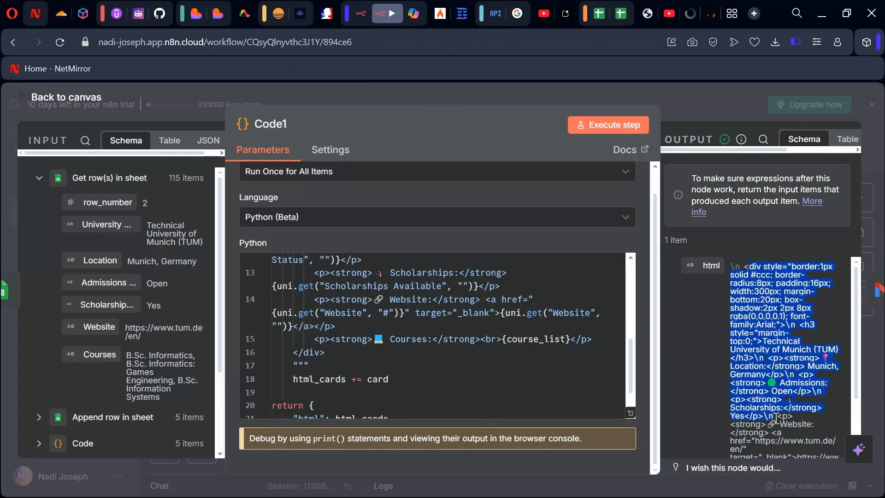
{"action": "scroll", "coordinate": [769, 364], "scroll_direction": "down", "scroll_amount": 2}
{"action": "left_click", "coordinate": [742, 288]}
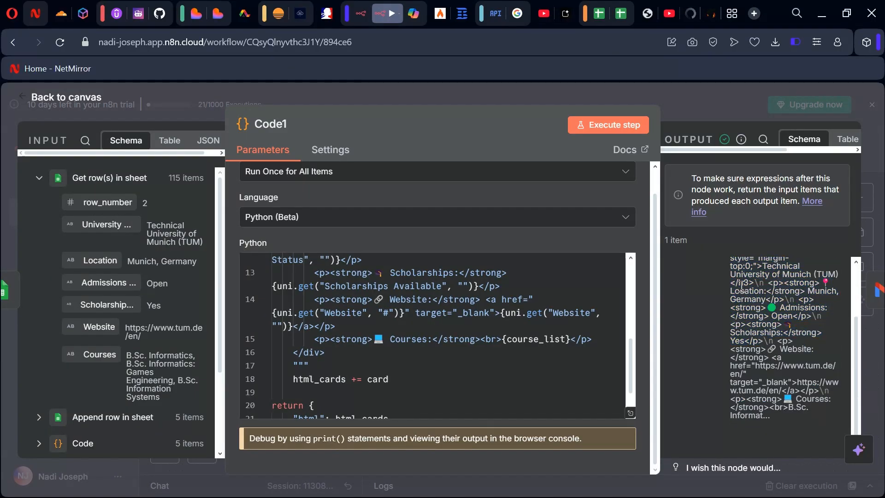
{"action": "left_click", "coordinate": [693, 101]}
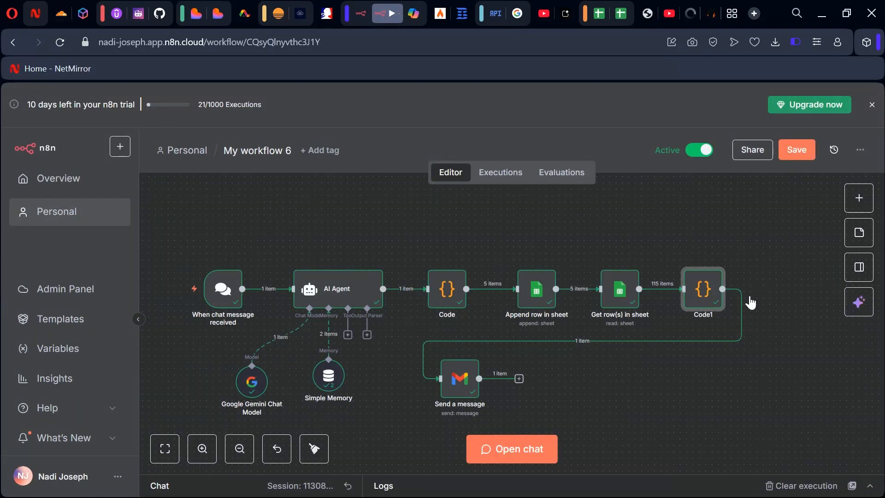
- Review the Gmail Send a message node's recipient, subject, email type and message expression, and return to the canvas
{"action": "left_click", "coordinate": [455, 378]}
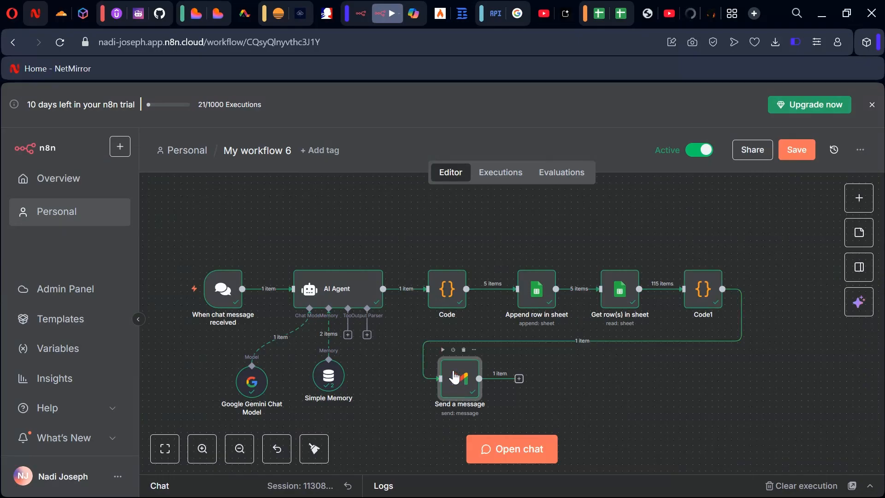
{"action": "double_click", "coordinate": [455, 378]}
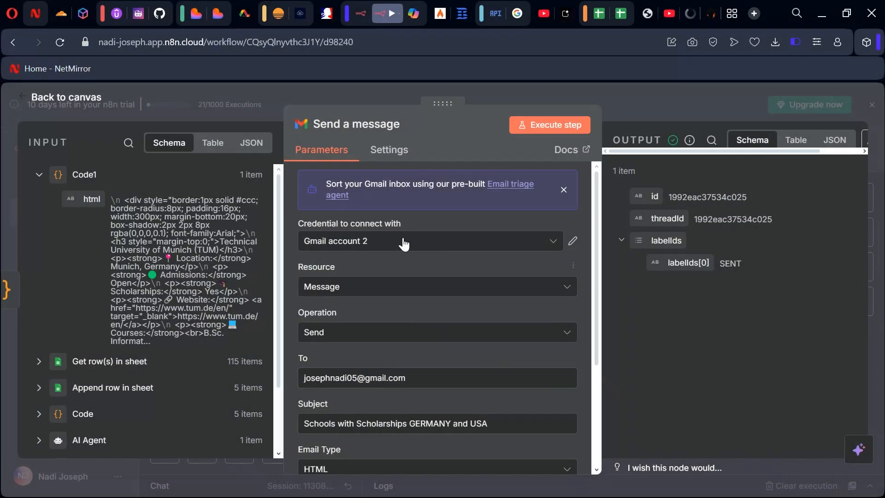
{"action": "scroll", "coordinate": [404, 244], "scroll_direction": "down", "scroll_amount": 3}
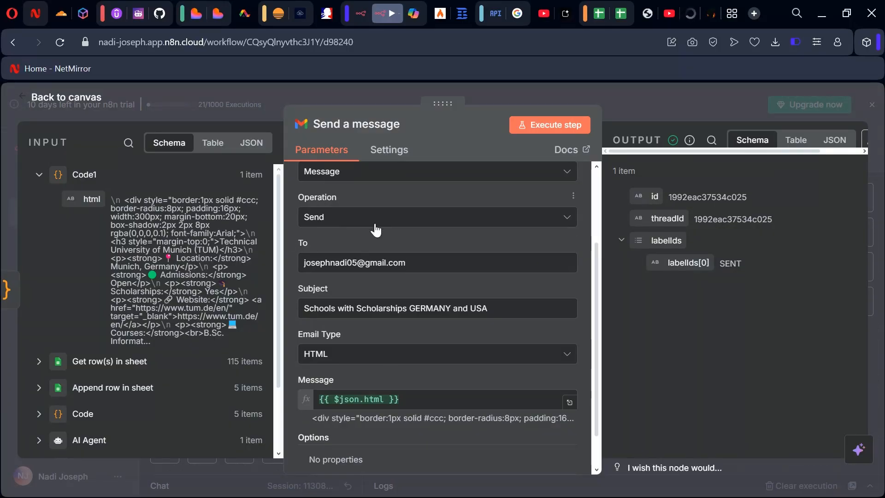
{"action": "left_click_drag", "start_coordinate": [408, 263], "coordinate": [296, 263]}
{"action": "left_click", "coordinate": [446, 263]}
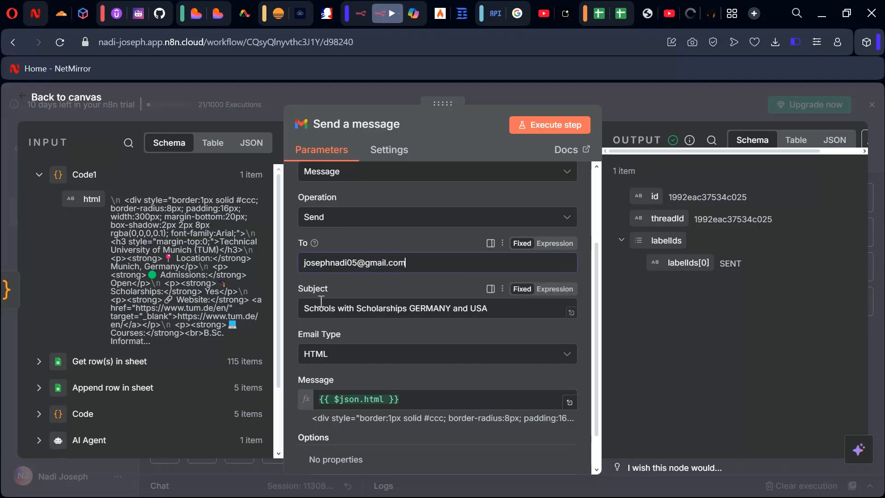
{"action": "left_click_drag", "start_coordinate": [493, 313], "coordinate": [318, 309]}
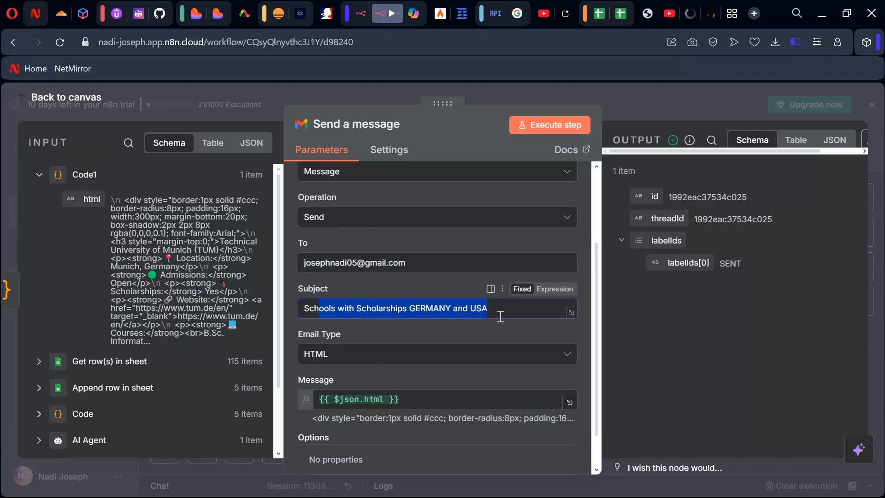
{"action": "scroll", "coordinate": [369, 341], "scroll_direction": "down", "scroll_amount": 1}
{"action": "scroll", "coordinate": [391, 332], "scroll_direction": "up", "scroll_amount": 4}
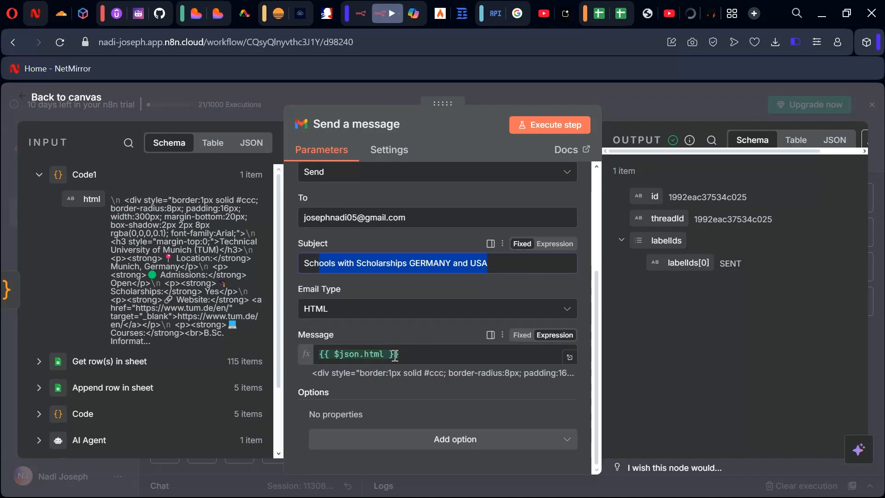
{"action": "left_click", "coordinate": [646, 117]}
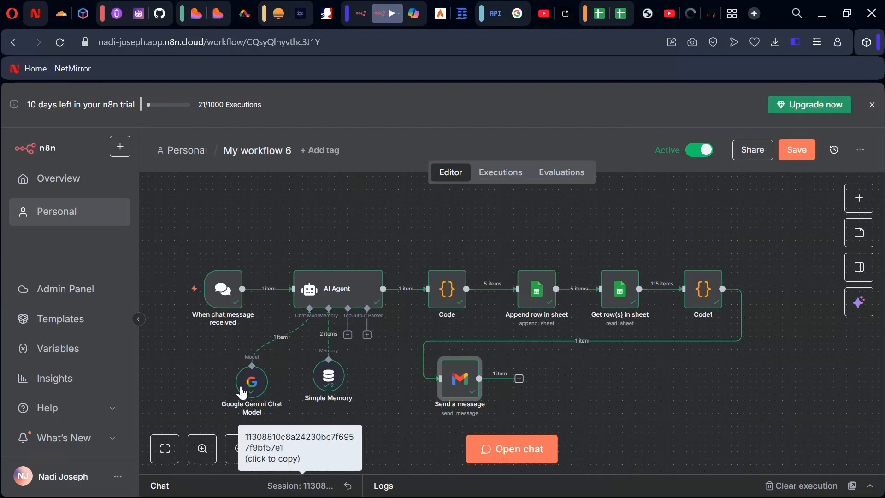
- Run the workflow with the chat message "Search for Public Universities in USA that have scholarships and are currently enrolling out admissions." and collapse the chat area
{"action": "left_click", "coordinate": [252, 479]}
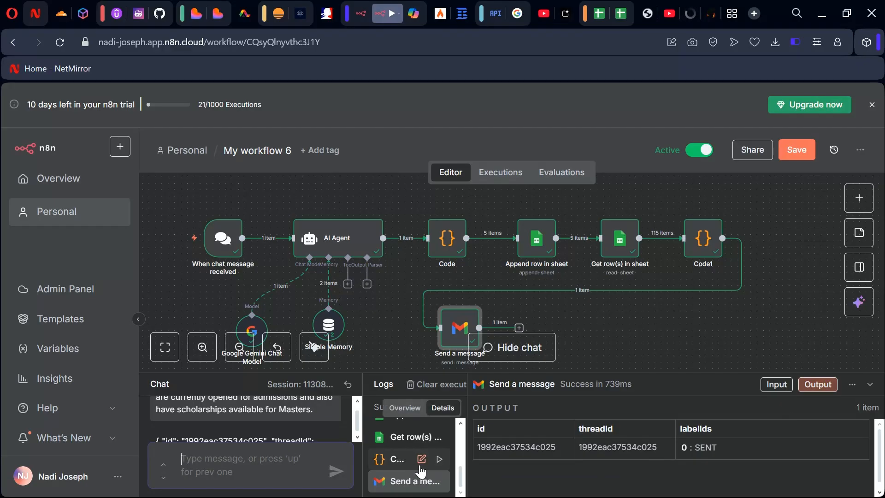
{"action": "type", "text": "Search for Public Universi"}
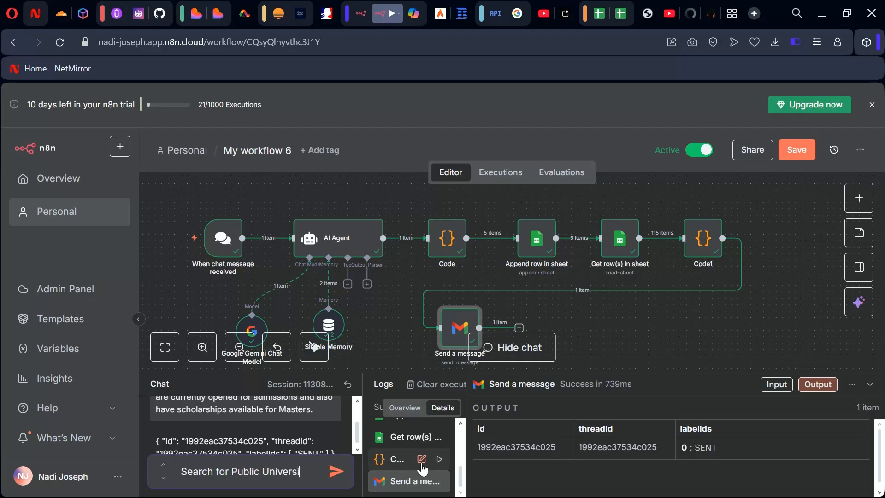
{"action": "type", "text": "ties in USA that"}
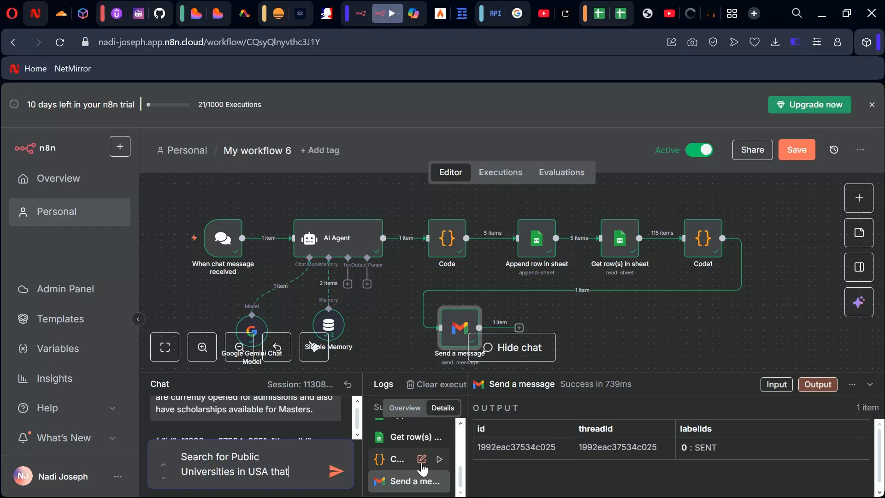
{"action": "type", "text": " have scholarships and are"}
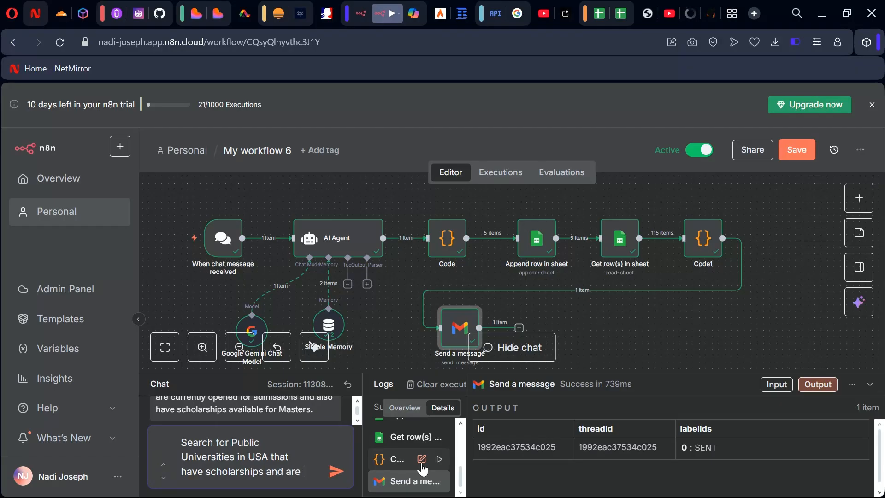
{"action": "type", "text": " cur"}
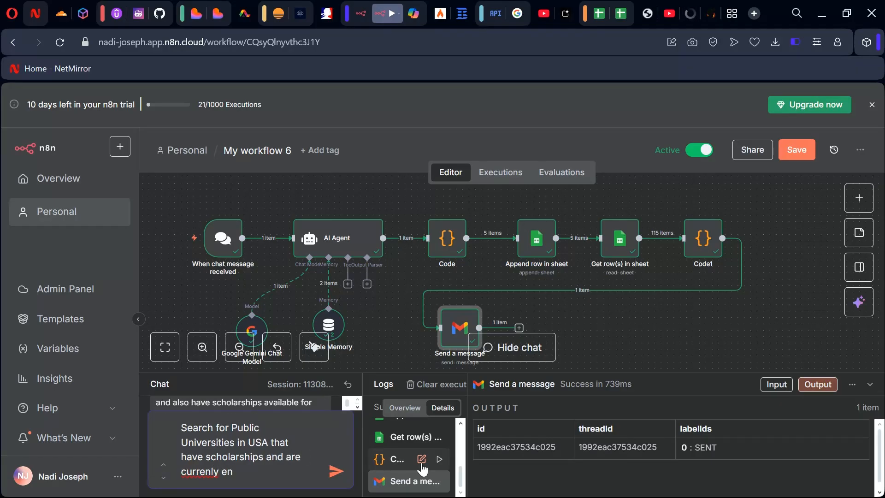
{"action": "type", "text": "rently"}
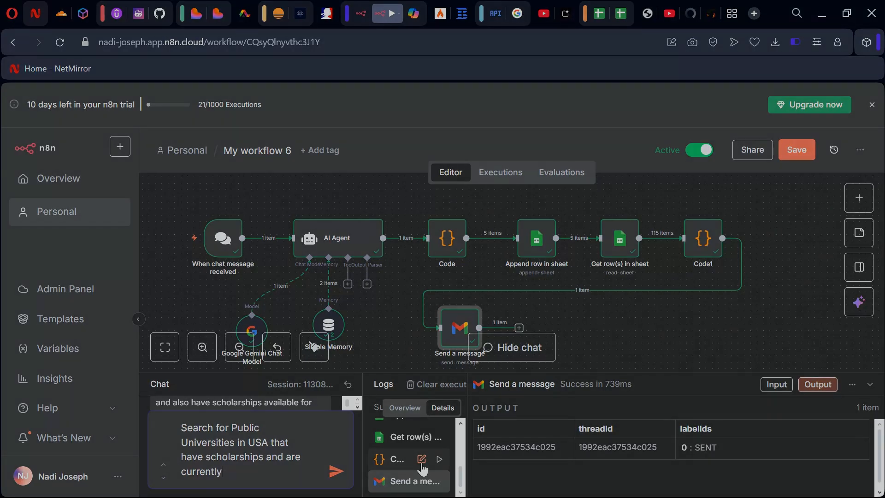
{"action": "type", "text": " enrolling out a"}
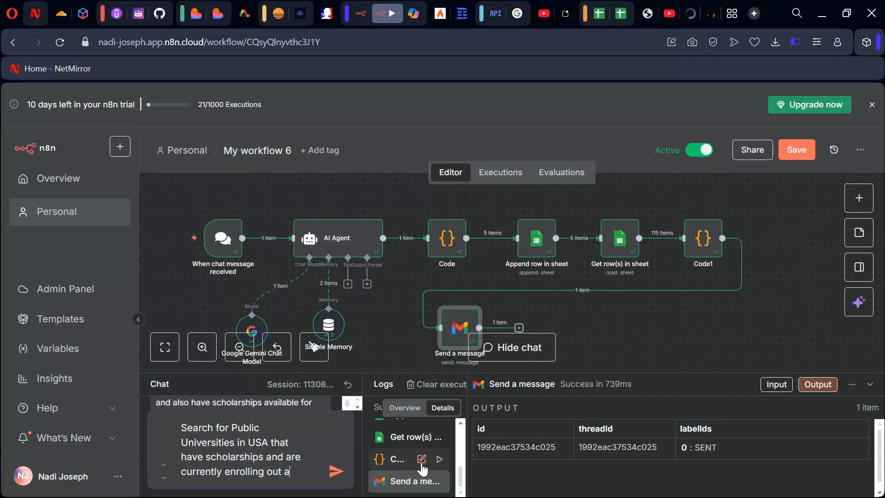
{"action": "type", "text": "dmissions."}
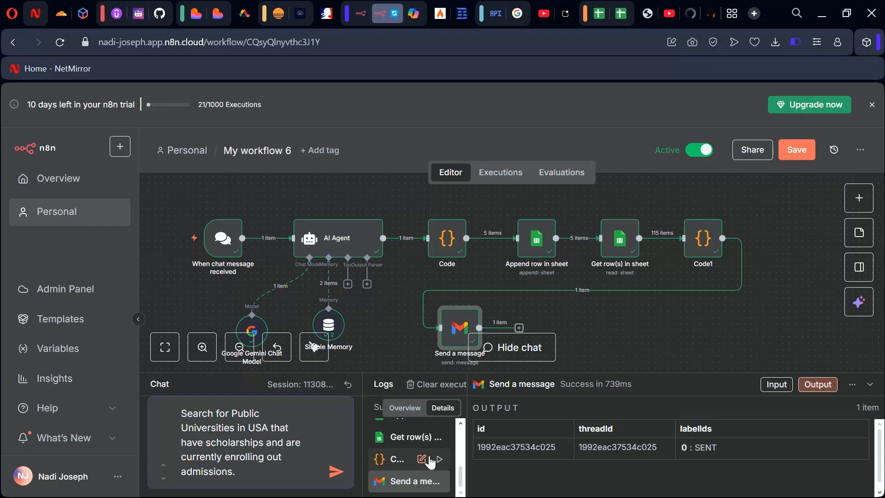
{"action": "key", "text": "Return"}
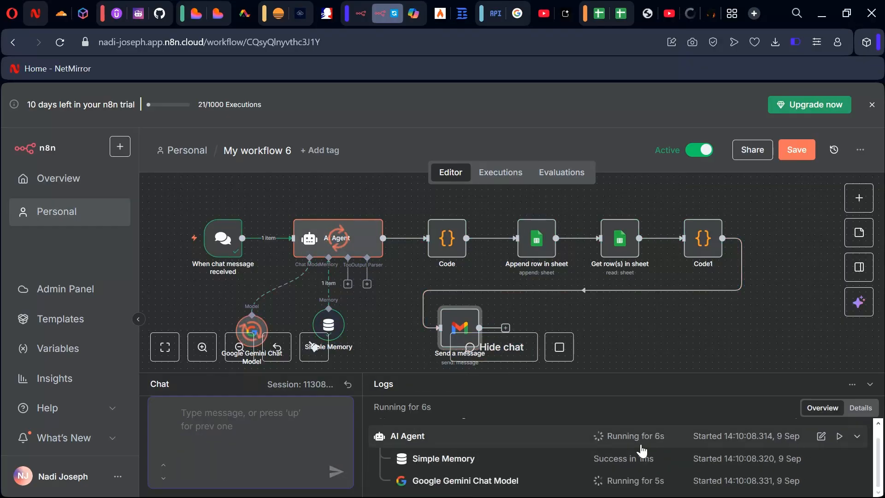
{"action": "left_click", "coordinate": [870, 384]}
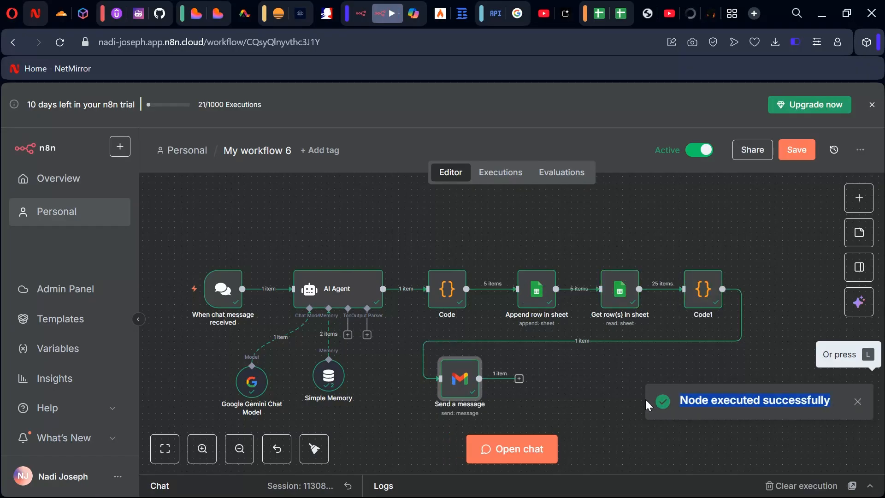
{"action": "left_click", "coordinate": [619, 384]}
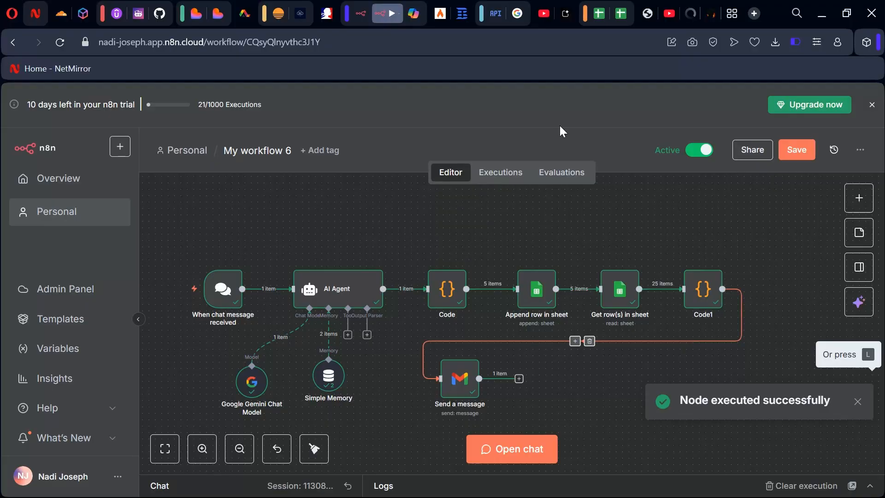
- Switch to the schools spreadsheet in Google Sheets, review the logged US universities, and fill the empty row 7 with green as a divider
{"action": "left_click", "coordinate": [619, 9]}
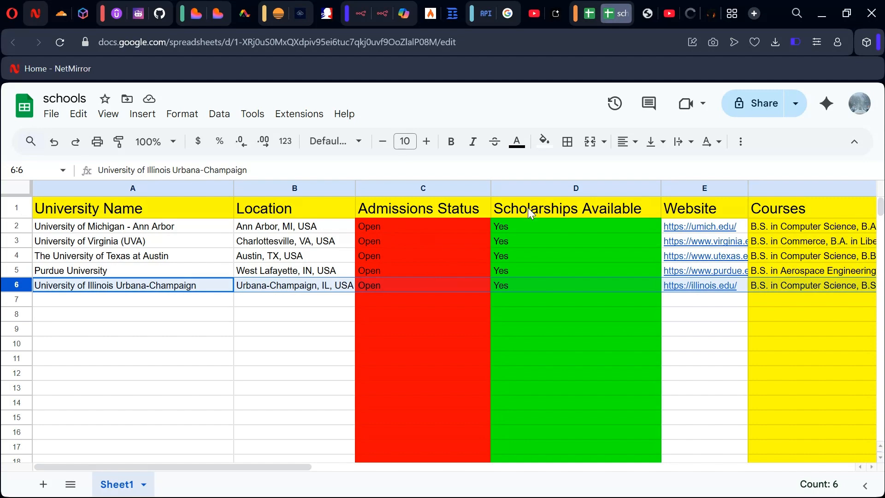
{"action": "mouse_move", "coordinate": [710, 289]}
{"action": "left_click_drag", "start_coordinate": [206, 467], "coordinate": [151, 467]}
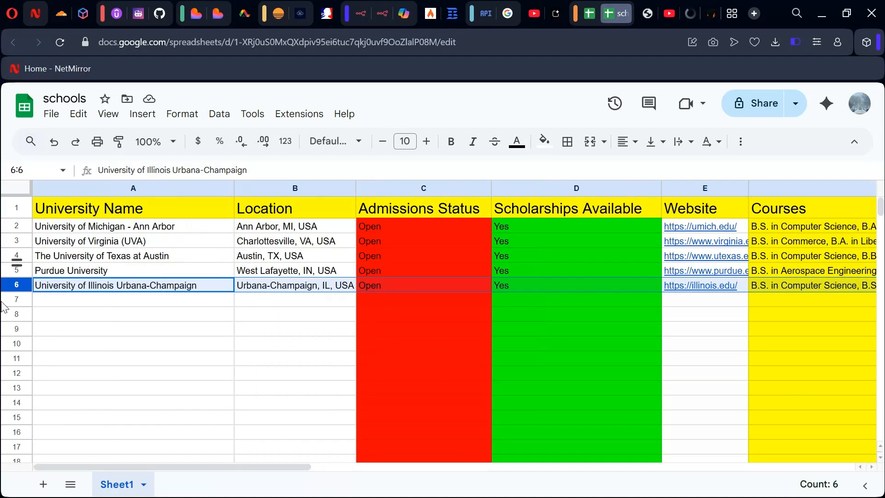
{"action": "mouse_move", "coordinate": [4, 307]}
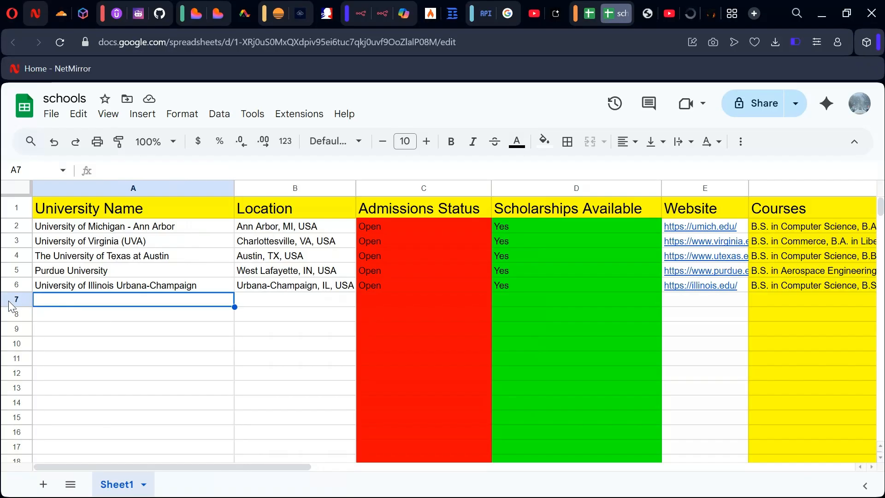
{"action": "left_click", "coordinate": [15, 299]}
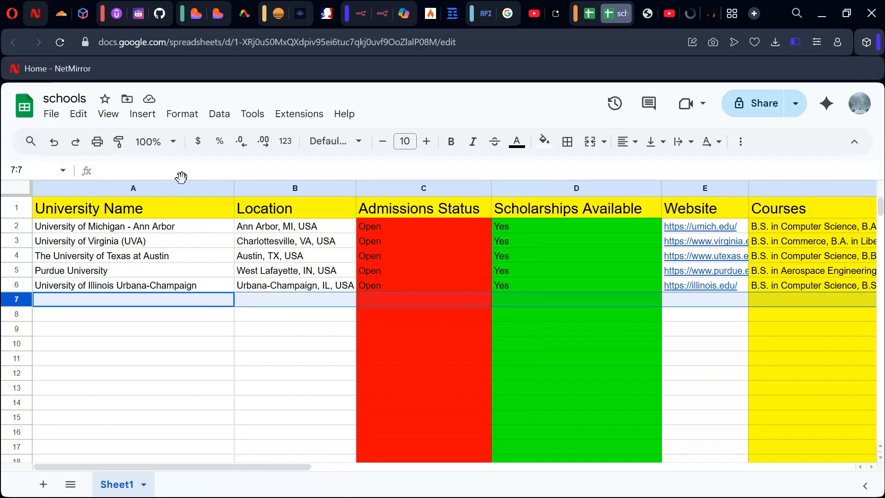
{"action": "left_click", "coordinate": [543, 145]}
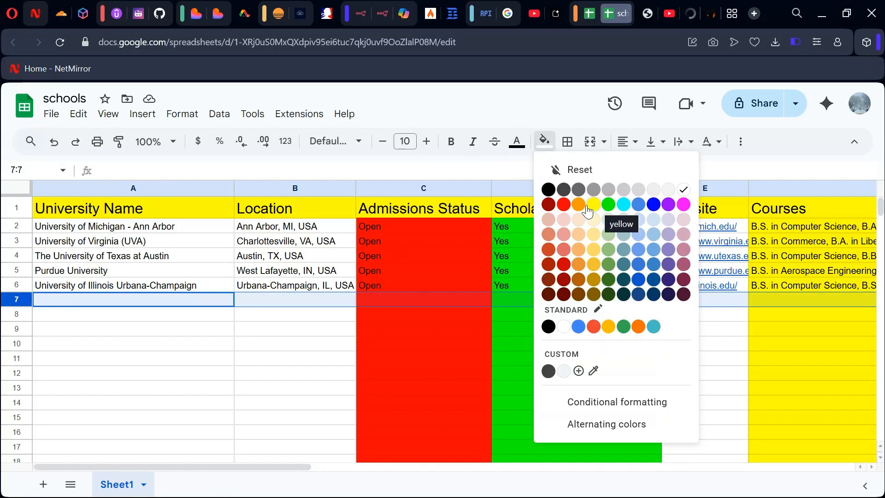
{"action": "left_click", "coordinate": [608, 205]}
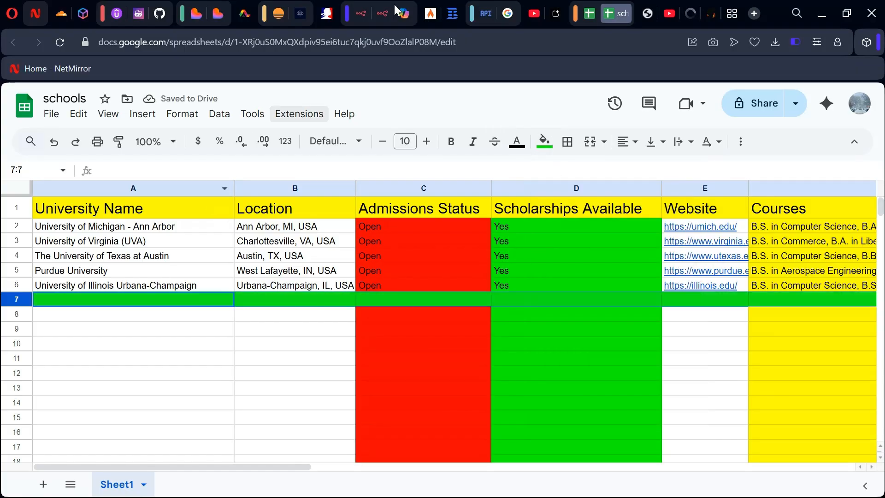
- Return to the n8n workflow, reuse the previous chat message with USA replaced by Germany, send it, and collapse the chat area
{"action": "left_click", "coordinate": [383, 14]}
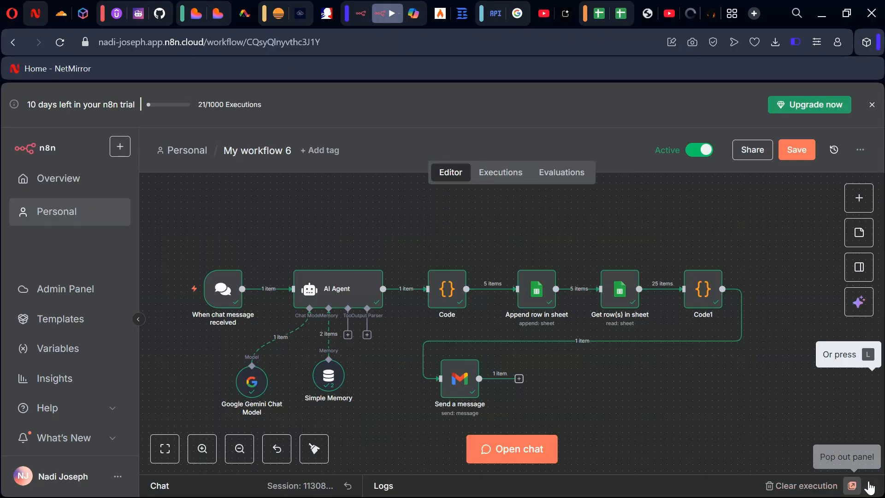
{"action": "left_click", "coordinate": [526, 463]}
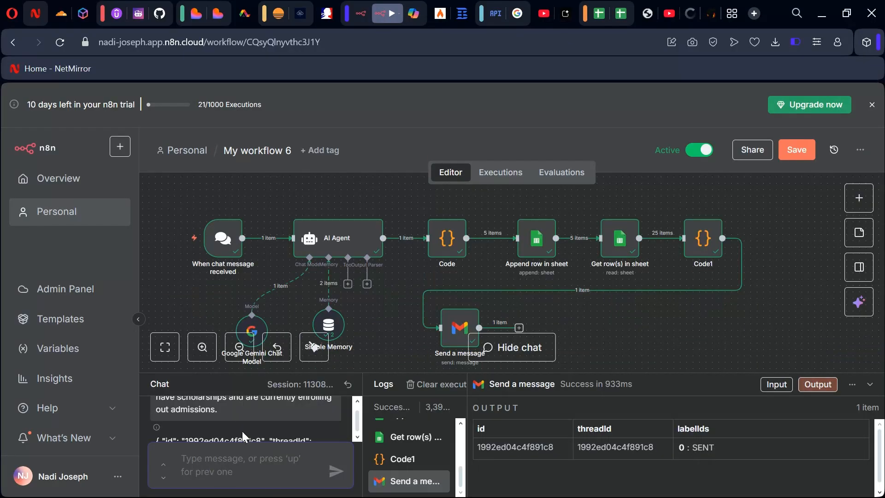
{"action": "scroll", "coordinate": [245, 418], "scroll_direction": "down", "scroll_amount": 2}
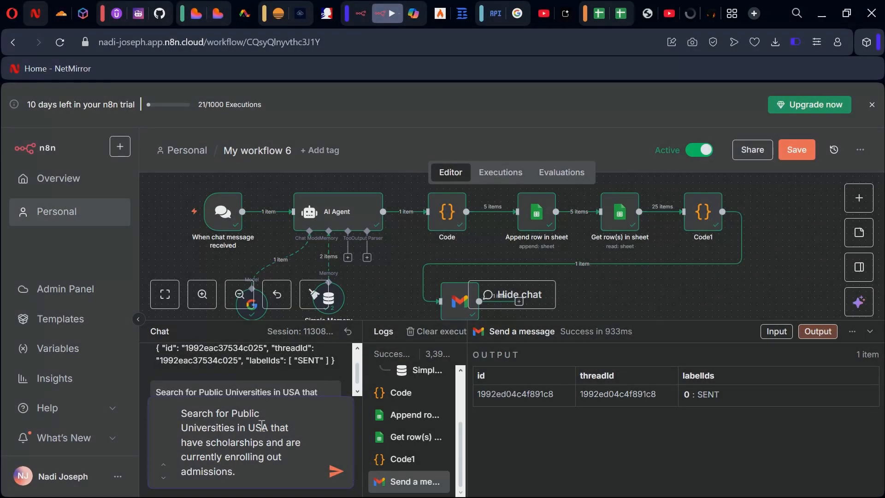
{"action": "key", "text": "BackSpace"}
{"action": "key", "text": "BackSpace"}
{"action": "key", "text": "BackSpace"}
{"action": "type", "text": "Germany"}
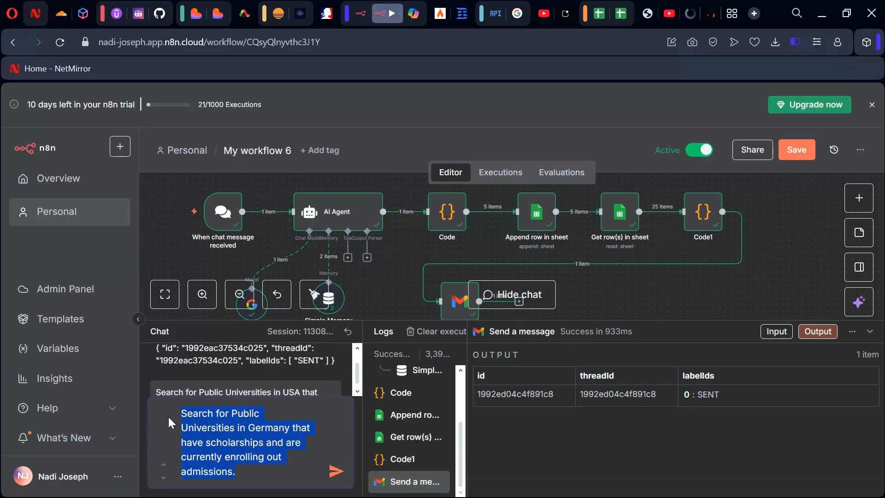
{"action": "left_click", "coordinate": [335, 471]}
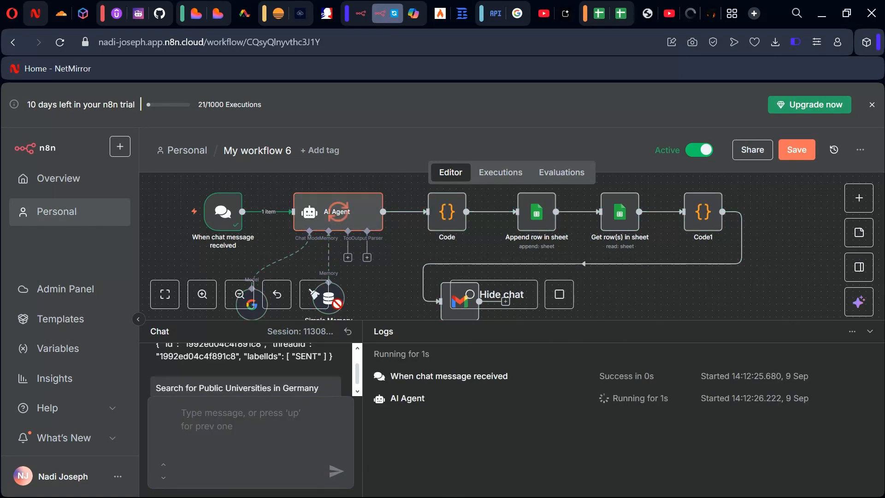
{"action": "left_click", "coordinate": [870, 332]}
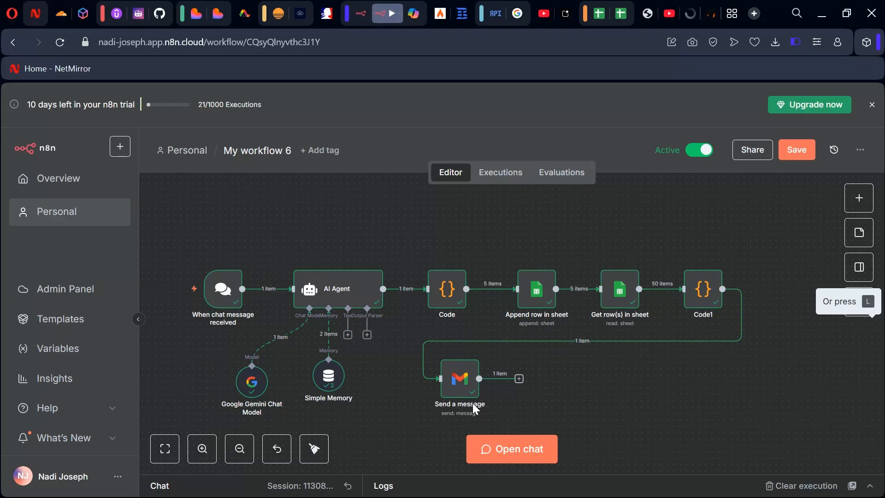
- Switch to the schools spreadsheet, check the logged German universities, and fill the empty row 12 with blue as a divider
{"action": "left_click", "coordinate": [619, 12]}
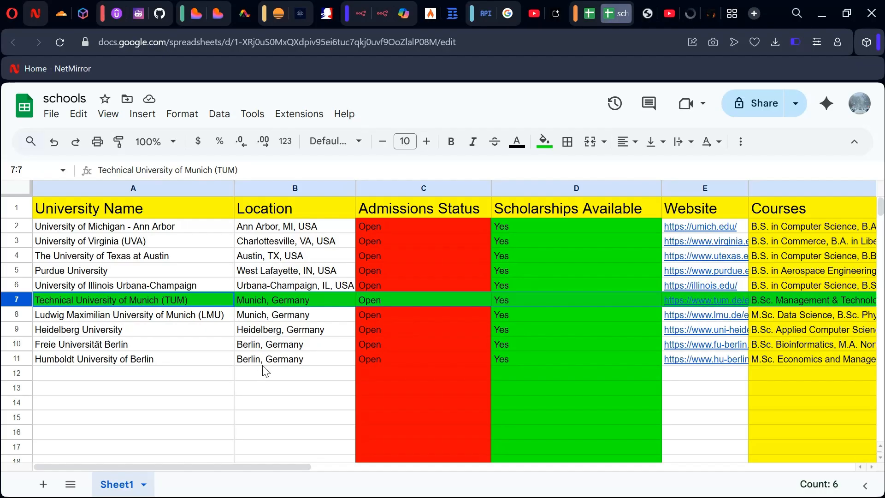
{"action": "left_click", "coordinate": [277, 360]}
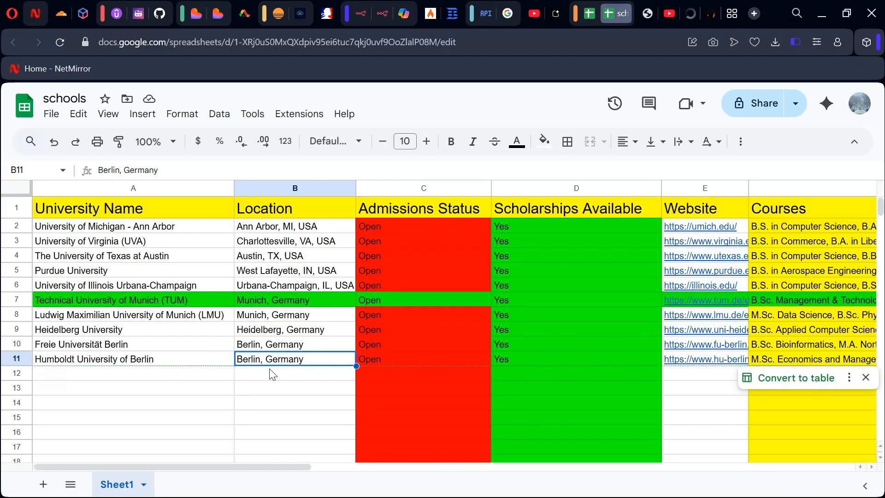
{"action": "left_click", "coordinate": [18, 371]}
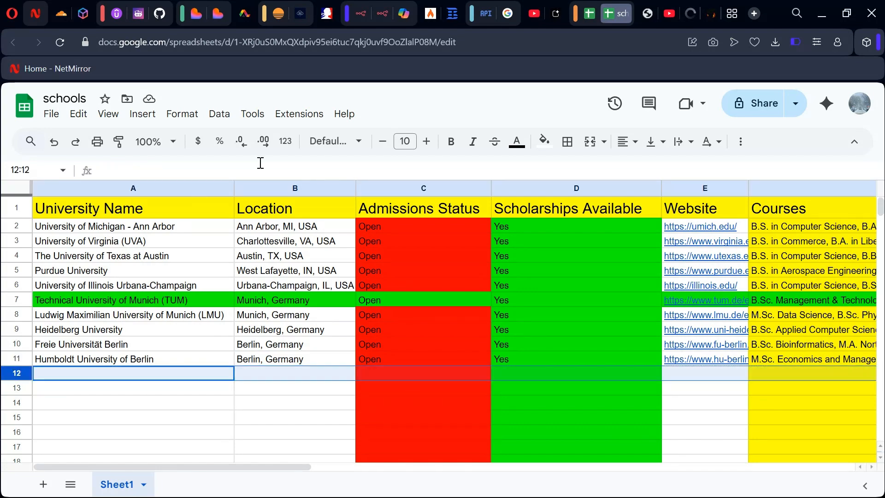
{"action": "left_click", "coordinate": [544, 140]}
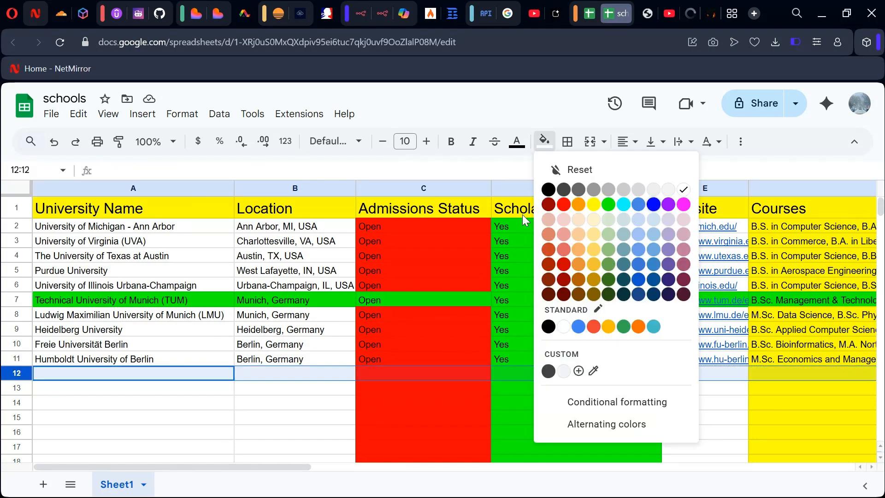
{"action": "left_click", "coordinate": [654, 204]}
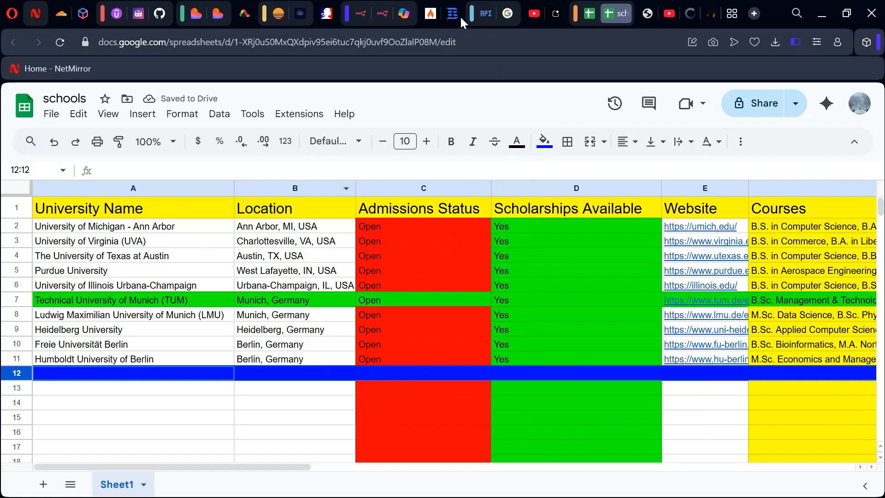
- Return to the n8n workflow, recall the previous chat message, and replace Germany with "Nertherlands"
{"action": "left_click", "coordinate": [383, 13]}
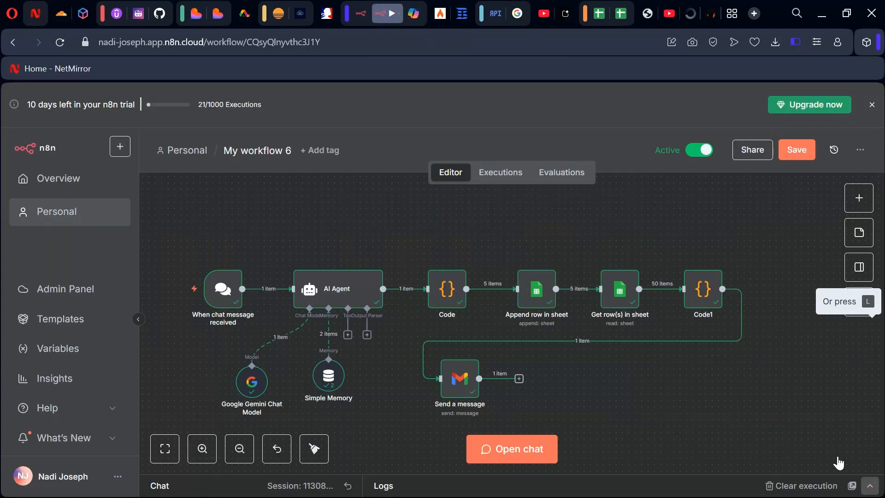
{"action": "left_click", "coordinate": [495, 460]}
{"action": "key", "text": "Up"}
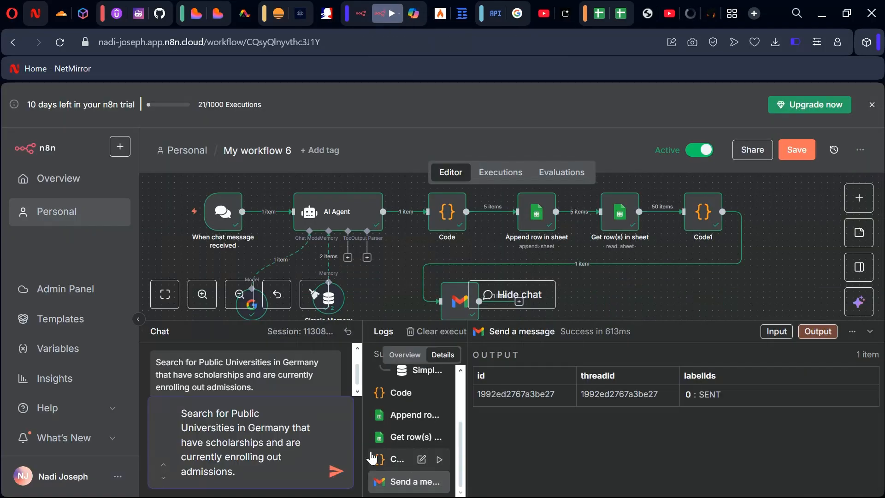
{"action": "left_click", "coordinate": [288, 430]}
{"action": "key", "text": "BackSpace"}
{"action": "key", "text": "BackSpace"}
{"action": "key", "text": "BackSpace"}
{"action": "key", "text": "BackSpace"}
{"action": "key", "text": "BackSpace"}
{"action": "key", "text": "BackSpace"}
{"action": "key", "text": "BackSpace"}
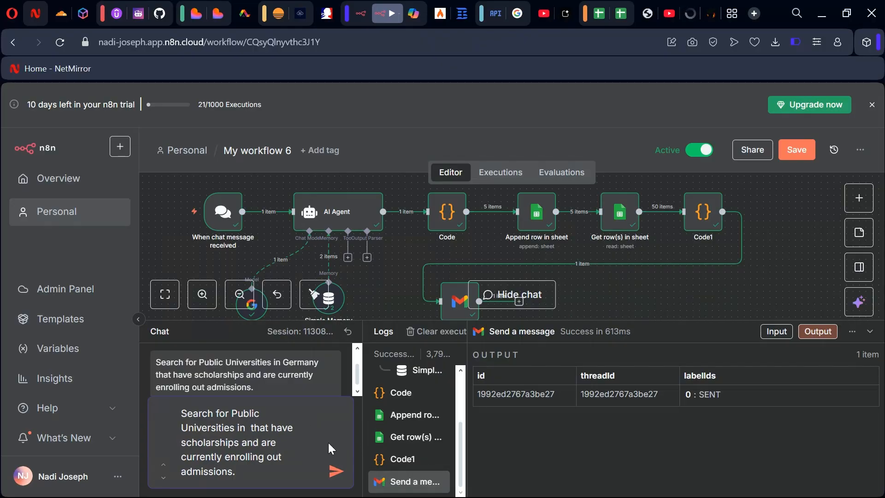
{"action": "type", "text": "Nertherlands"}
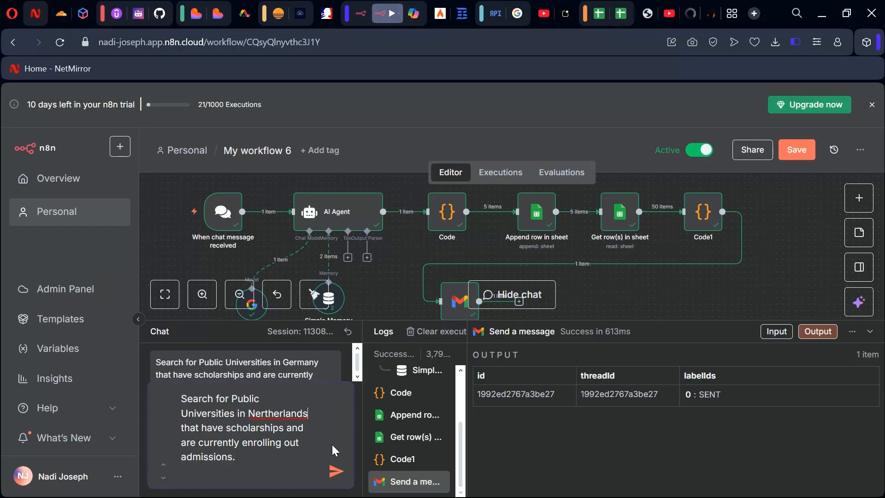
- Correct the misspelled country to Netherlands in the chat message and send it to run the workflow
{"action": "right_click", "coordinate": [276, 413]}
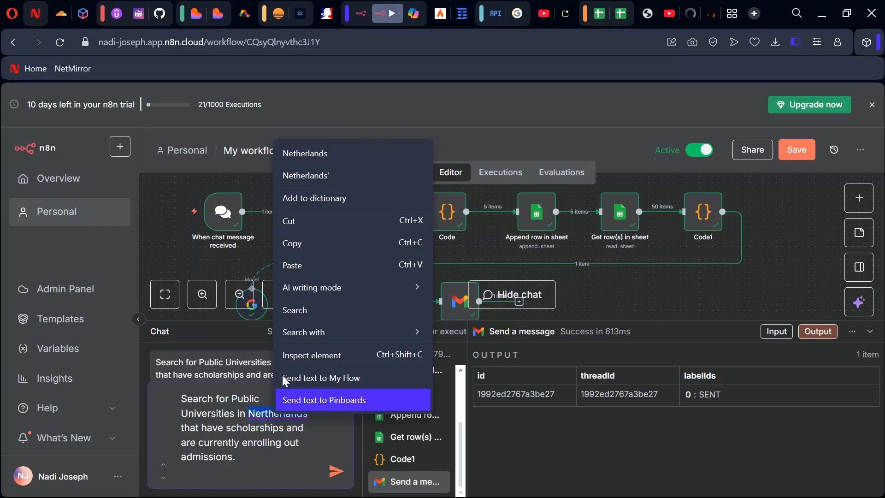
{"action": "left_click", "coordinate": [315, 156]}
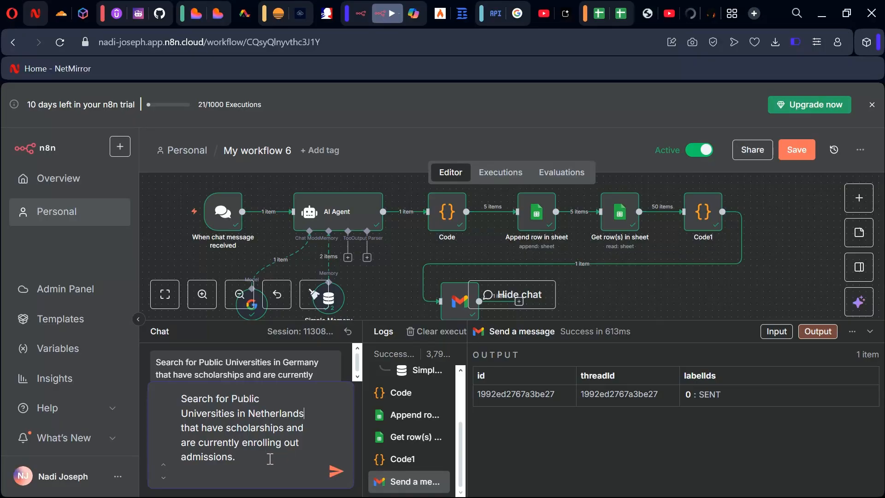
{"action": "key", "text": "Return"}
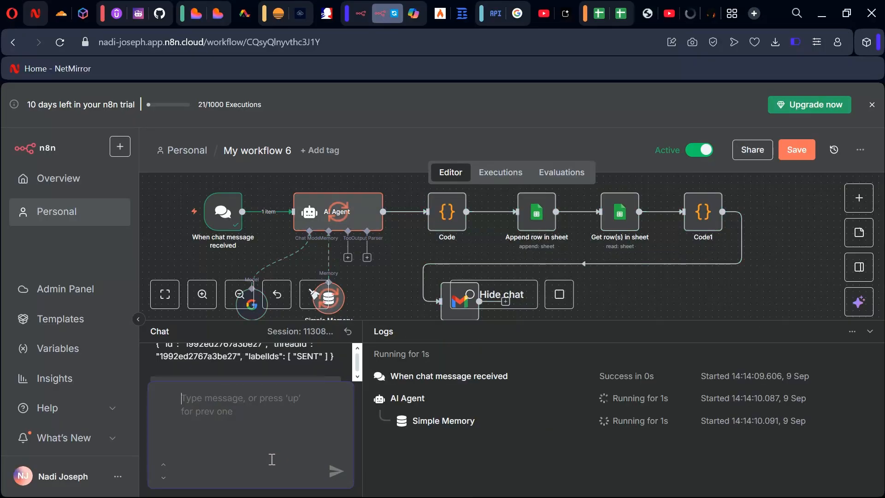
- Collapse the chat area and, once the workflow has run, check the schools spreadsheet for the Netherlands universities
{"action": "left_click", "coordinate": [870, 331]}
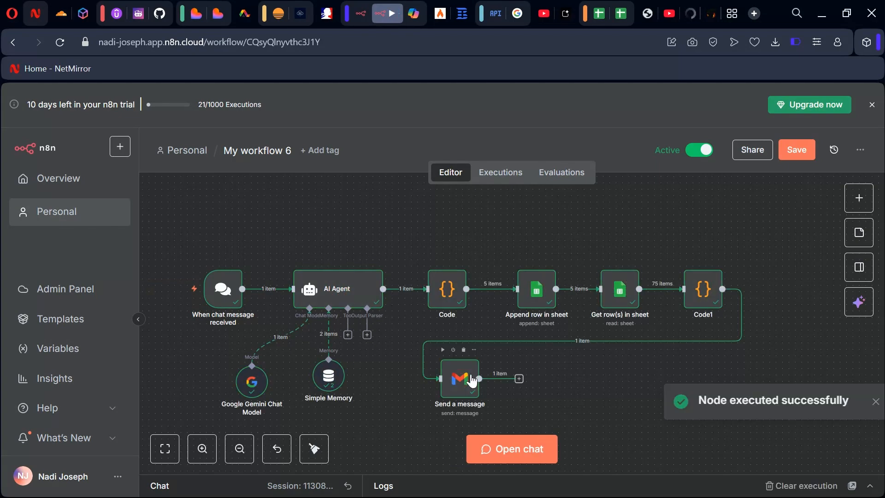
{"action": "left_click", "coordinate": [621, 13]}
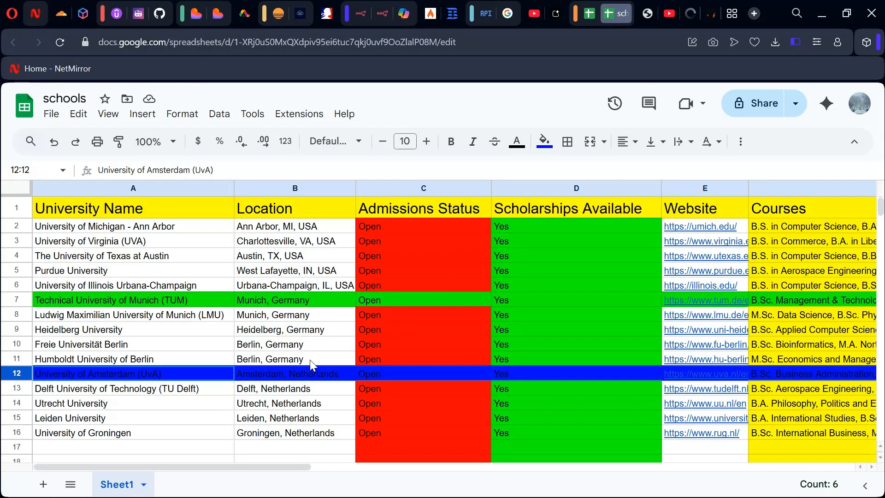
- Switch to Outlook, open the newest Schools with Scholarships email, and review the University of Michigan entry's location, admissions and scholarships
{"action": "mouse_move", "coordinate": [553, 497]}
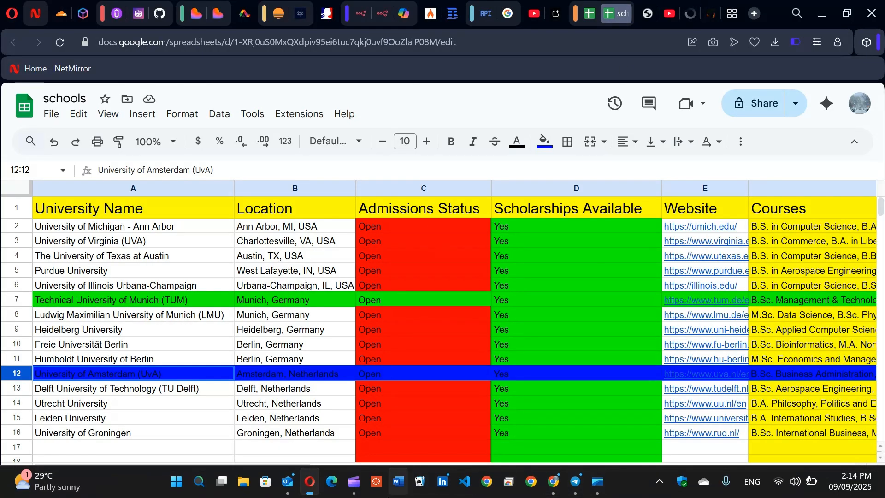
{"action": "left_click", "coordinate": [288, 482]}
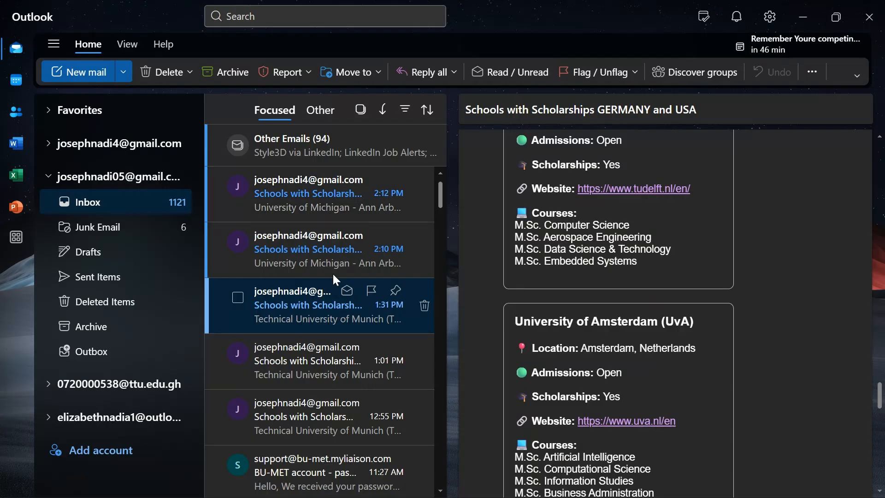
{"action": "left_click", "coordinate": [308, 204]}
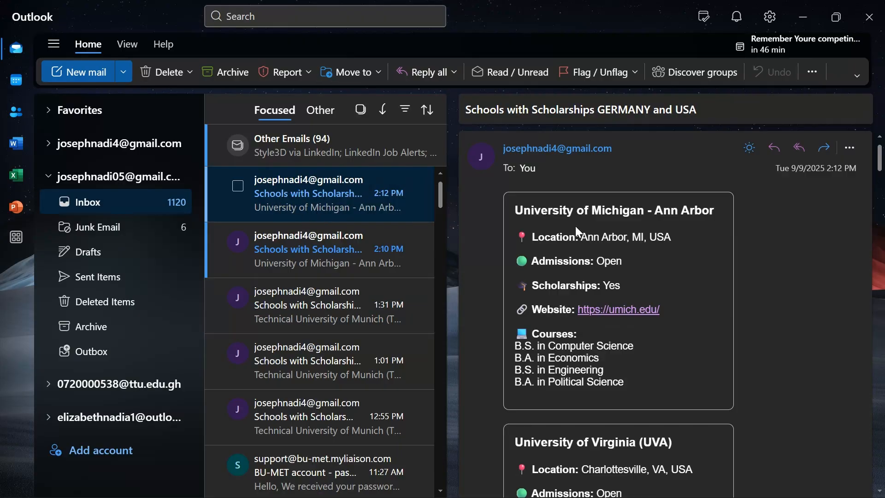
{"action": "scroll", "coordinate": [549, 217], "scroll_direction": "down", "scroll_amount": 10}
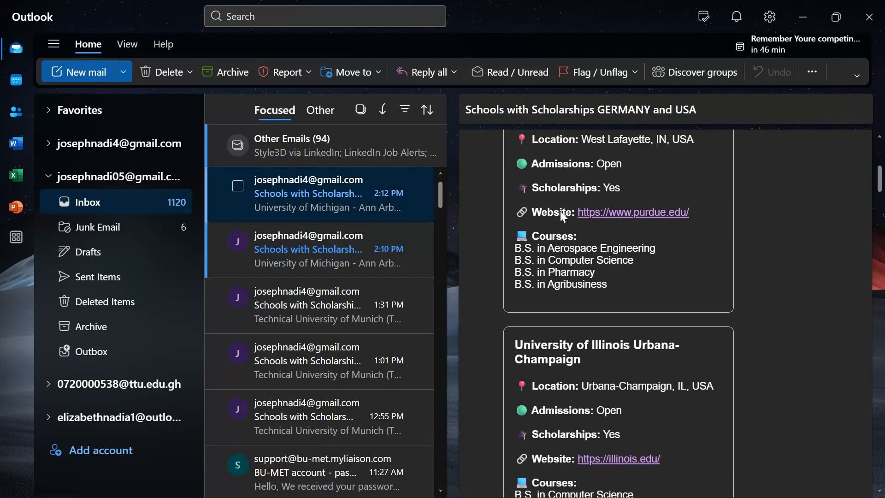
{"action": "scroll", "coordinate": [560, 211], "scroll_direction": "up", "scroll_amount": 10}
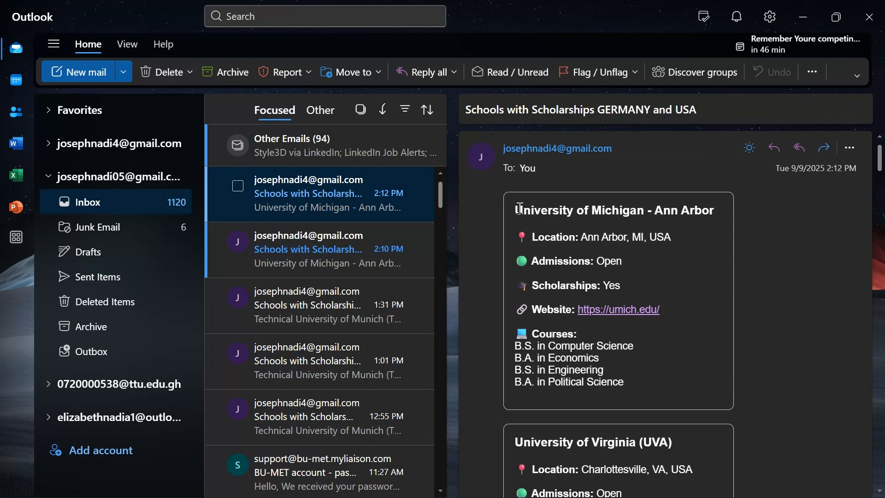
{"action": "left_click_drag", "start_coordinate": [518, 209], "coordinate": [548, 243]}
{"action": "left_click_drag", "start_coordinate": [623, 262], "coordinate": [508, 264]}
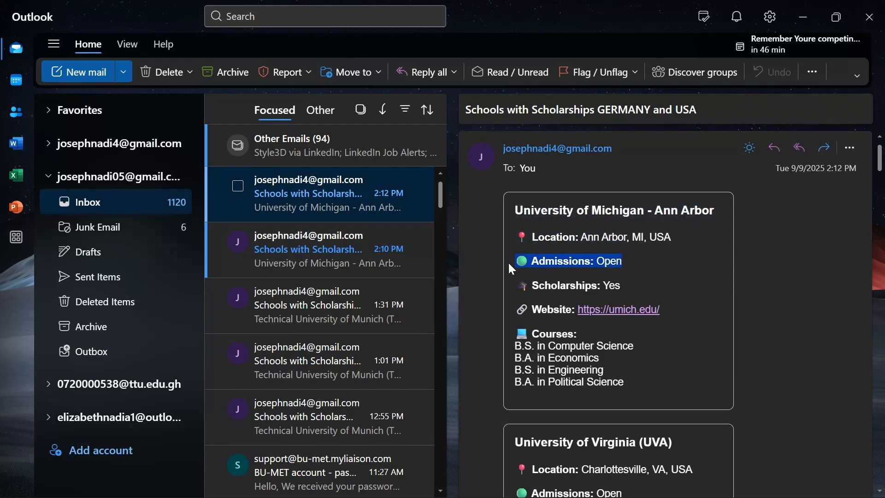
{"action": "left_click", "coordinate": [624, 282]}
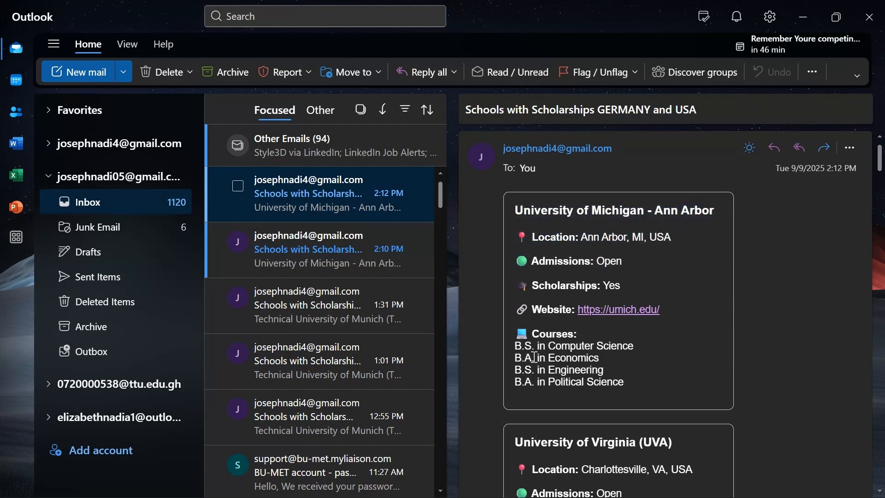
- Read through the course lists and the remaining university entries in the scholarships email
{"action": "scroll", "coordinate": [544, 313], "scroll_direction": "down", "scroll_amount": 3}
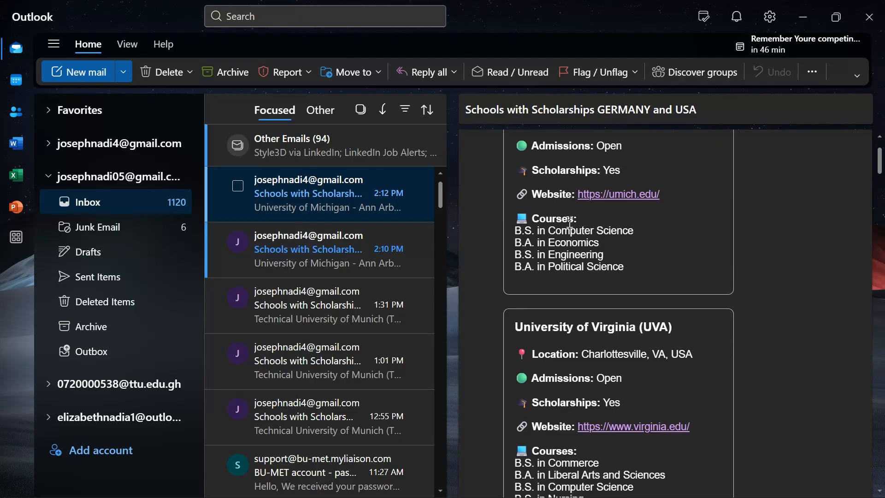
{"action": "left_click_drag", "start_coordinate": [630, 268], "coordinate": [518, 216]}
{"action": "scroll", "coordinate": [651, 322], "scroll_direction": "down", "scroll_amount": 4}
{"action": "left_click_drag", "start_coordinate": [581, 261], "coordinate": [528, 170]}
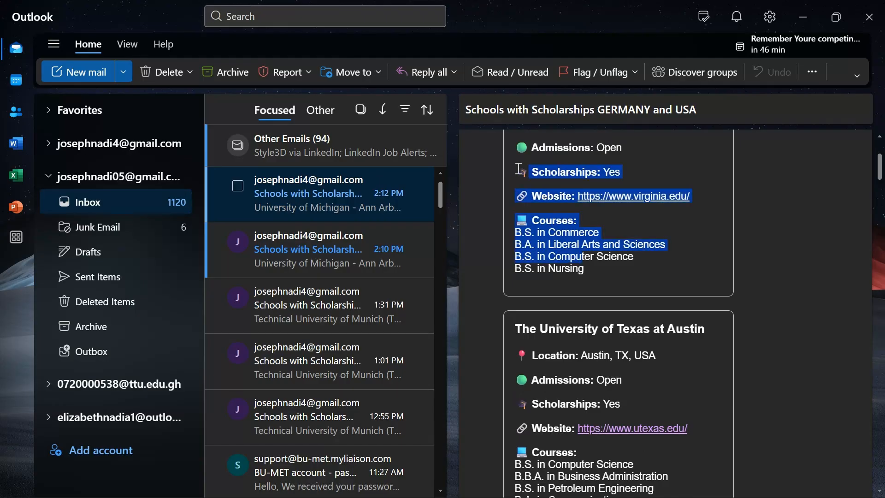
{"action": "scroll", "coordinate": [579, 222], "scroll_direction": "up", "scroll_amount": 2}
{"action": "scroll", "coordinate": [608, 264], "scroll_direction": "down", "scroll_amount": 20}
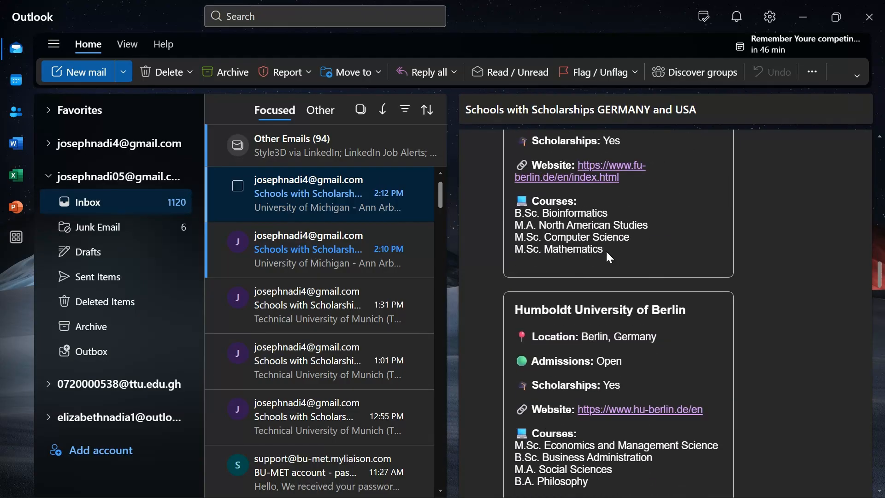
{"action": "scroll", "coordinate": [608, 254], "scroll_direction": "down", "scroll_amount": 10}
{"action": "scroll", "coordinate": [600, 259], "scroll_direction": "down", "scroll_amount": 20}
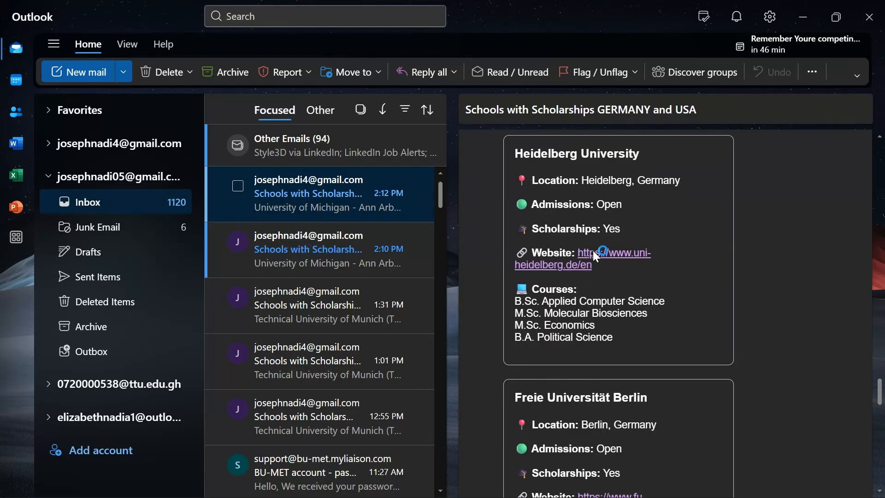
- Open the Heidelberg University website link from the email and look through its home page
{"action": "left_click", "coordinate": [596, 258]}
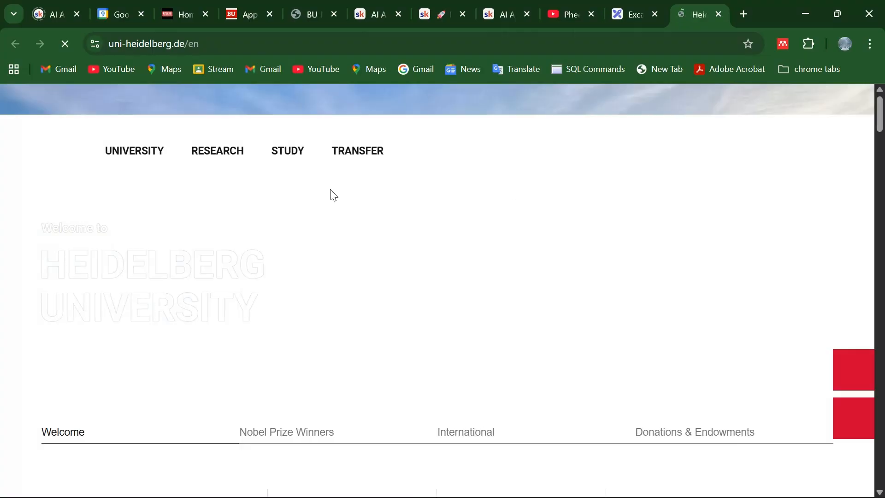
{"action": "scroll", "coordinate": [301, 240], "scroll_direction": "down", "scroll_amount": 8}
{"action": "scroll", "coordinate": [297, 239], "scroll_direction": "up", "scroll_amount": 8}
{"action": "scroll", "coordinate": [364, 245], "scroll_direction": "down", "scroll_amount": 3}
{"action": "scroll", "coordinate": [365, 246], "scroll_direction": "down", "scroll_amount": 20}
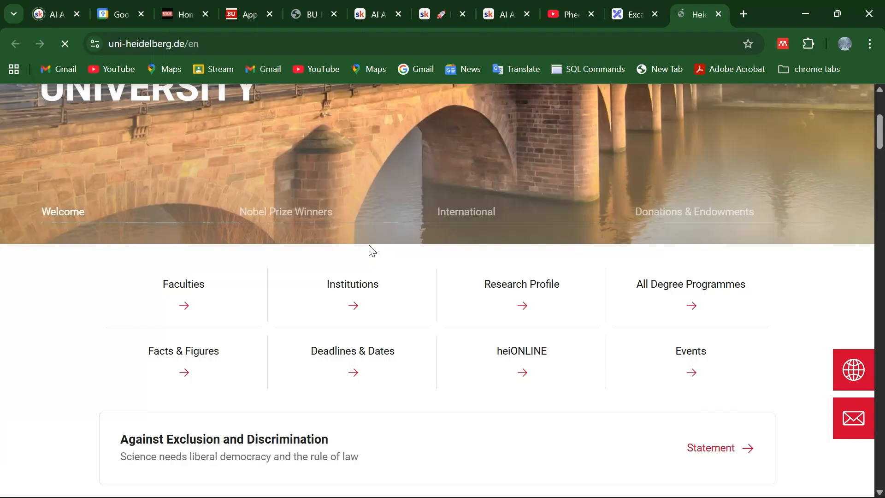
{"action": "scroll", "coordinate": [353, 242], "scroll_direction": "down", "scroll_amount": 20}
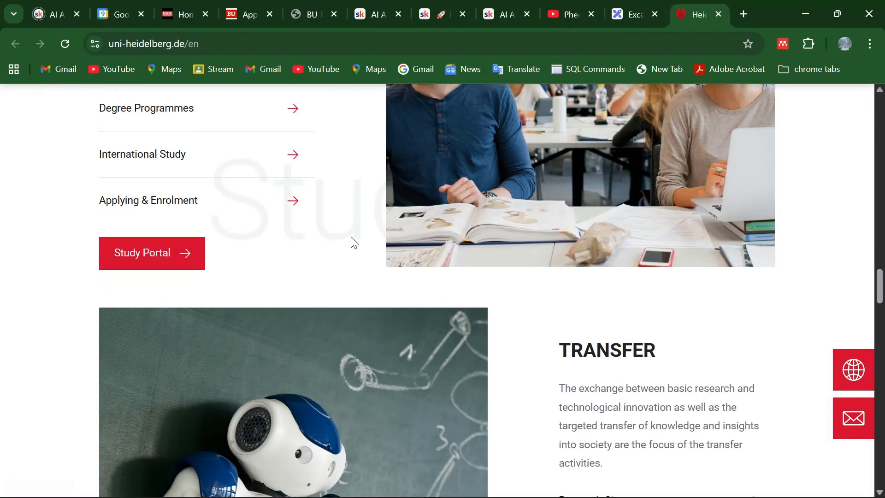
{"action": "scroll", "coordinate": [353, 240], "scroll_direction": "up", "scroll_amount": 10}
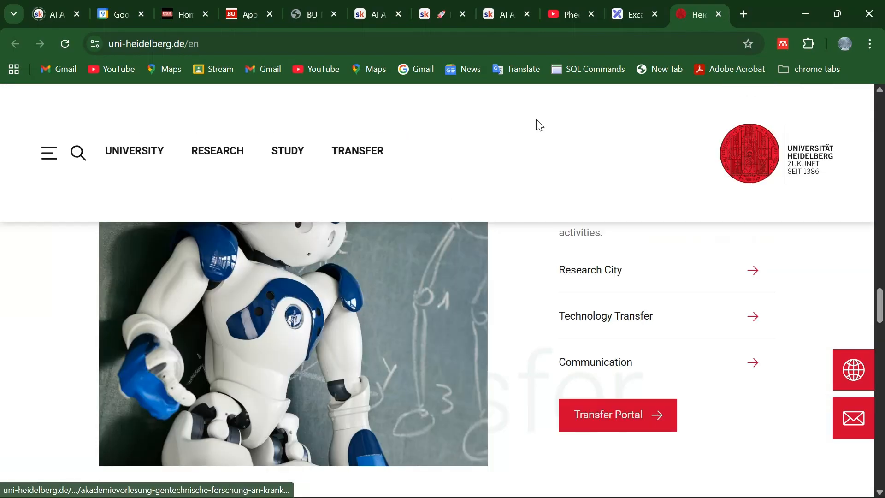
- Minimize the university website and Outlook windows and return to the n8n workflow My workflow 6
{"action": "left_click", "coordinate": [814, 3]}
{"action": "scroll", "coordinate": [654, 248], "scroll_direction": "up", "scroll_amount": 5}
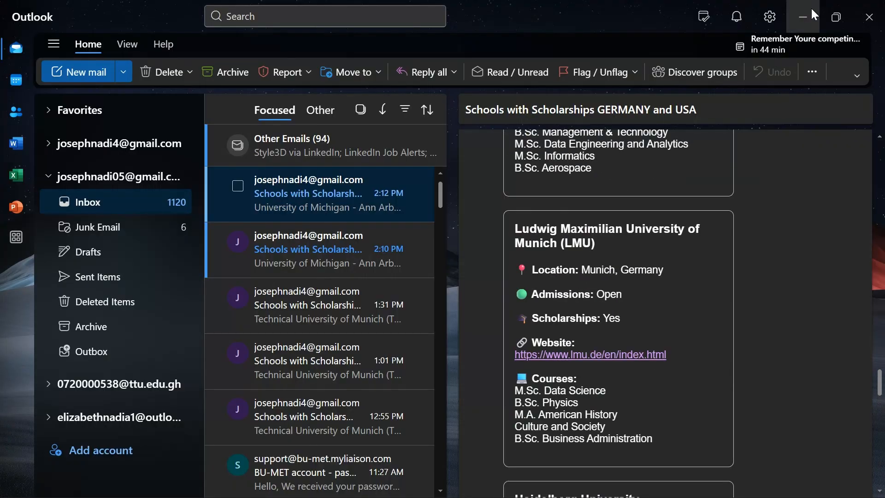
{"action": "left_click", "coordinate": [811, 6]}
{"action": "left_click", "coordinate": [376, 9]}
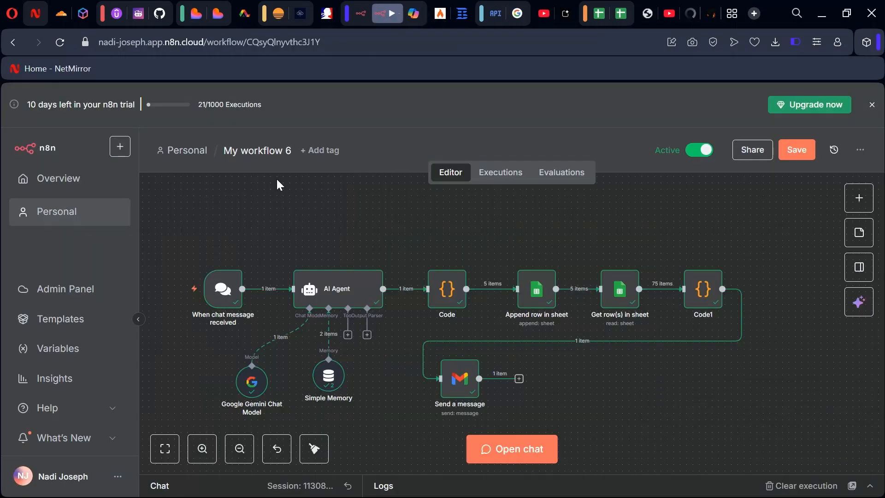
{"action": "mouse_move", "coordinate": [553, 497]}
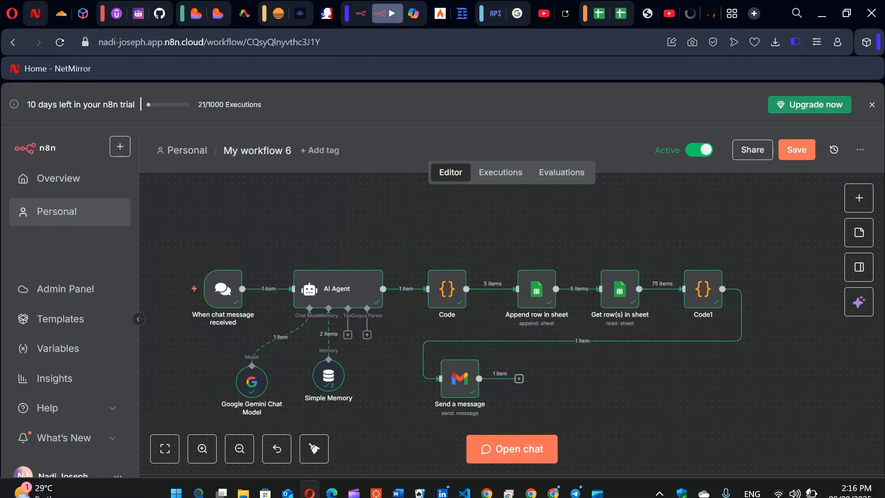